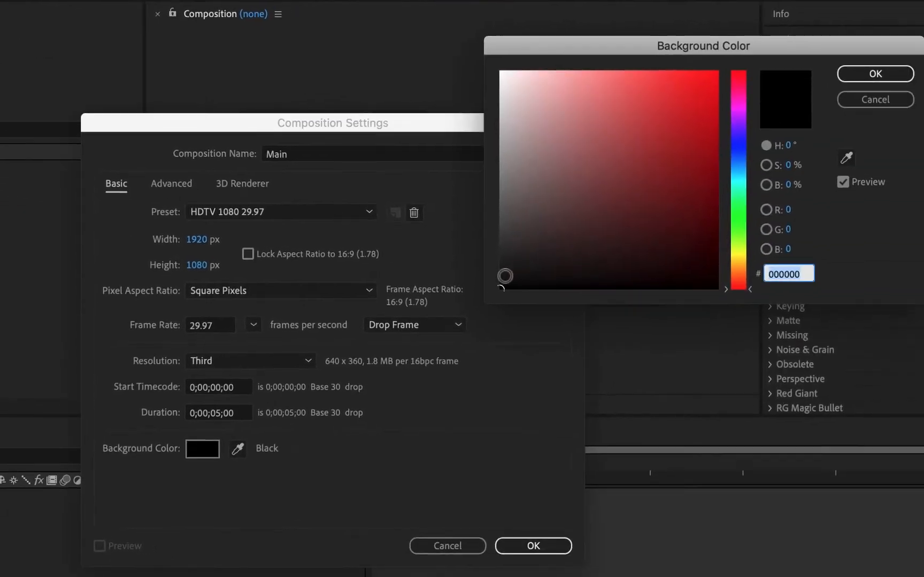
Step: Accept black (000000) as the background colour and create the five-second HDTV 1080 29.97 composition Main
left_click_drag(734, 338, 724, 347)
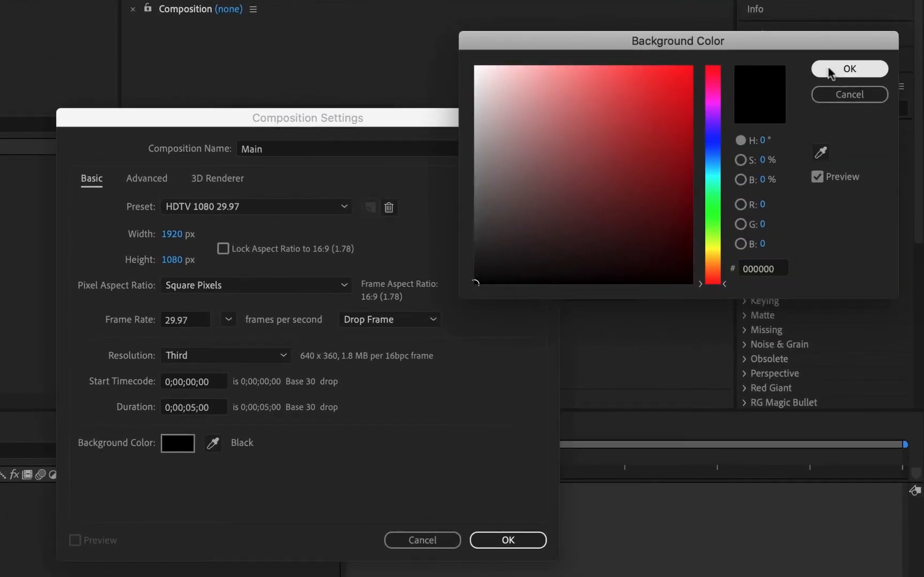
left_click(848, 70)
left_click(511, 541)
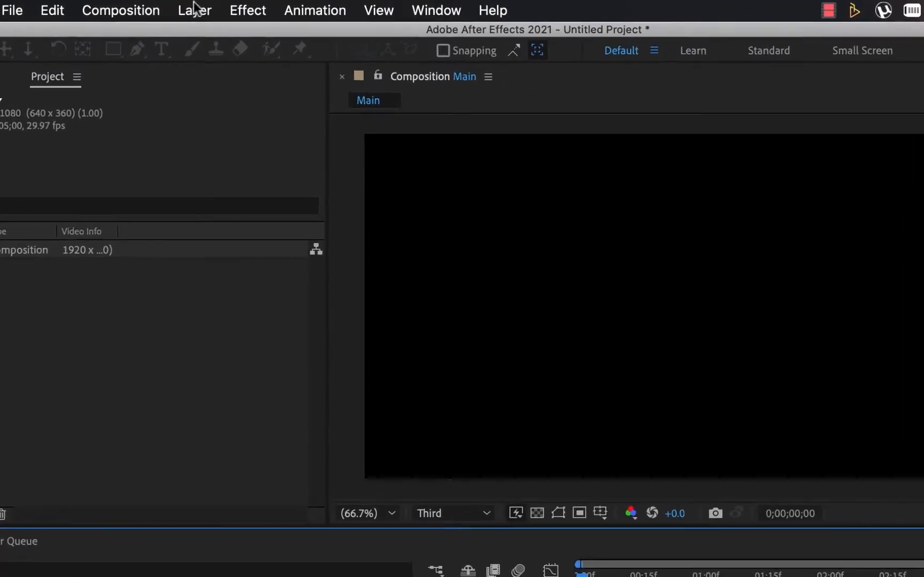
Step: Start a new 1920 x 1080 solid layer and set its colour to bright cyan (04E7FF)
left_click(226, 7)
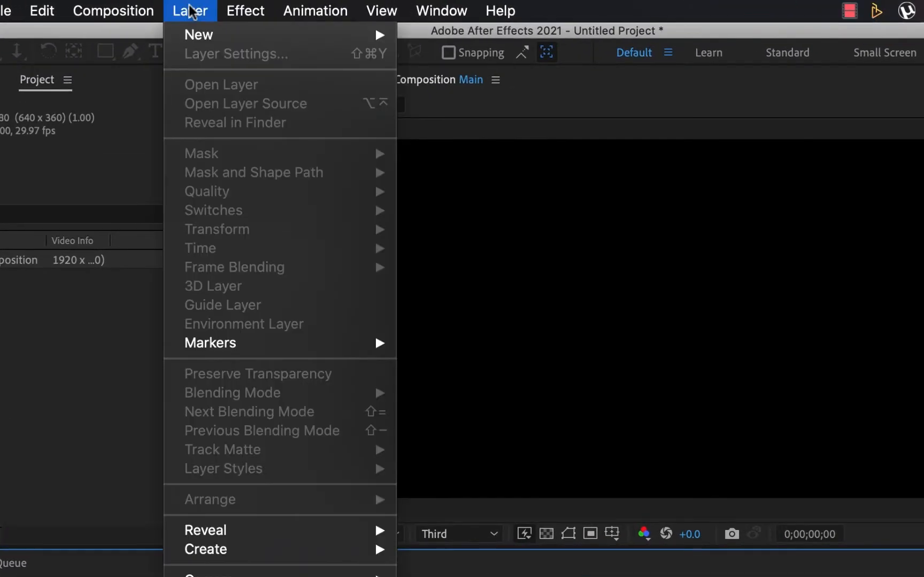
mouse_move(200, 35)
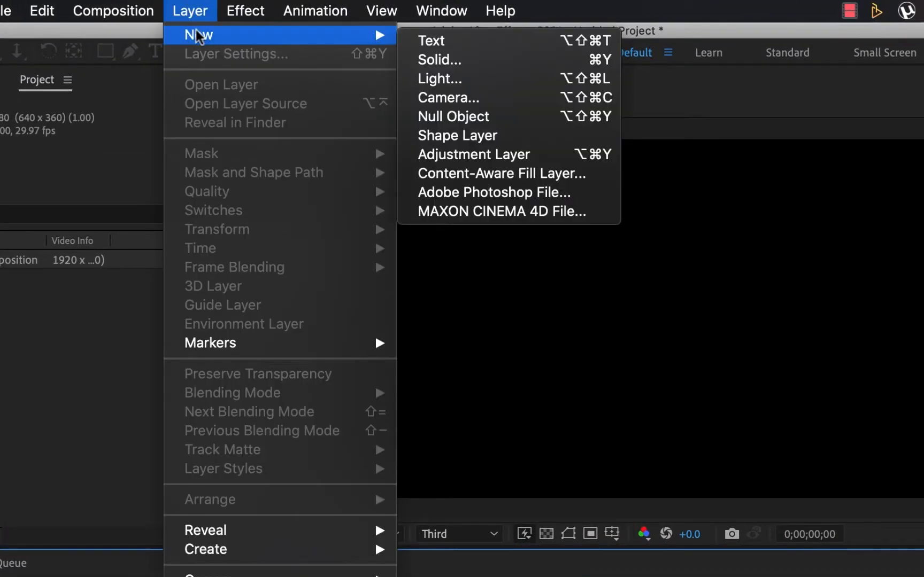
left_click(444, 60)
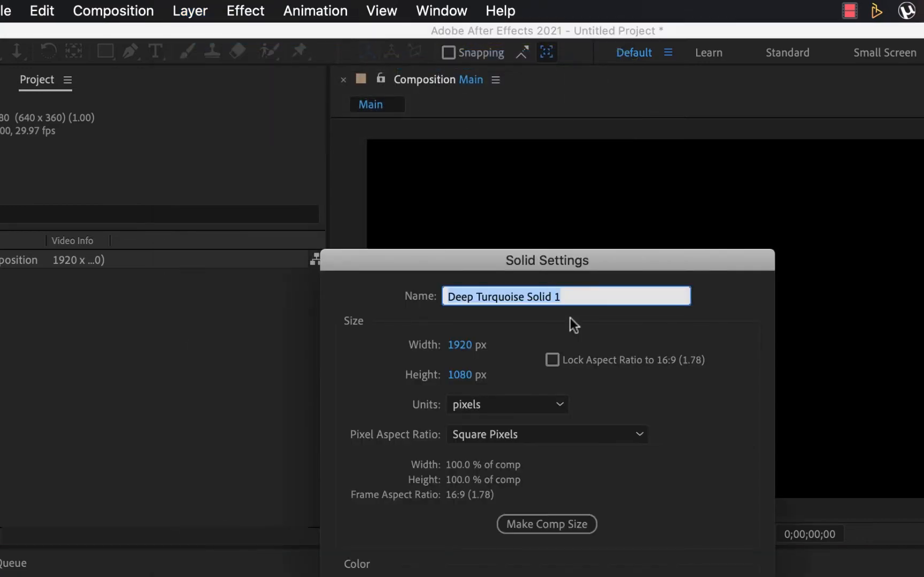
left_click(464, 550)
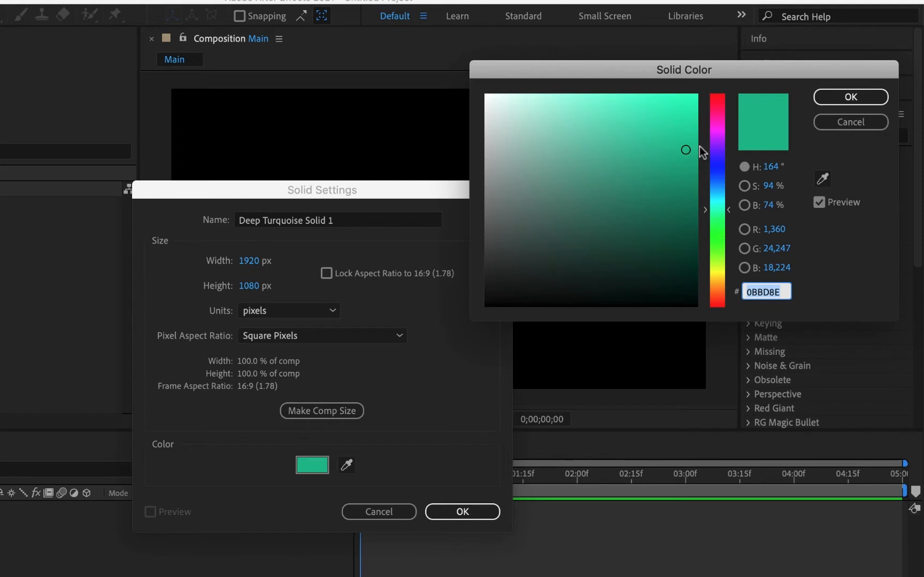
left_click(718, 204)
left_click_drag(719, 205, 719, 197)
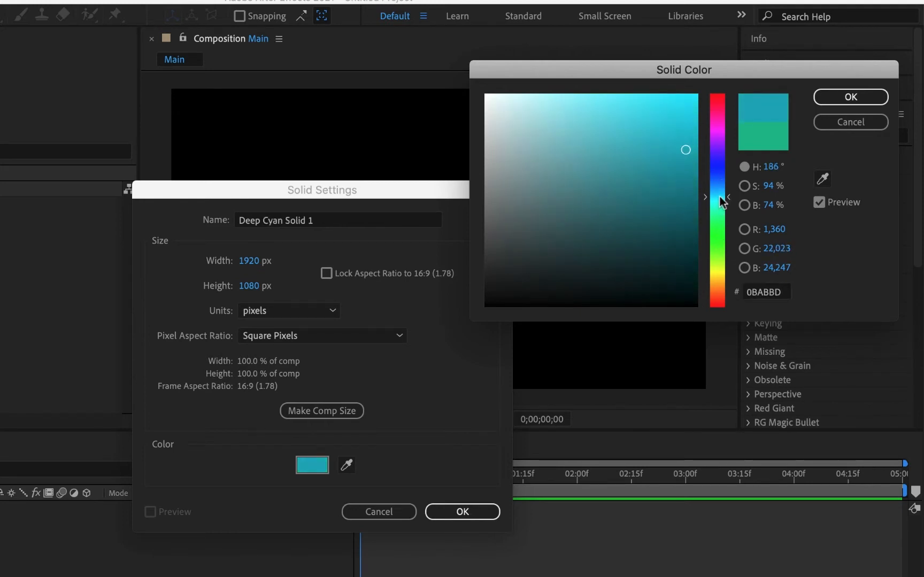
left_click_drag(674, 111, 693, 88)
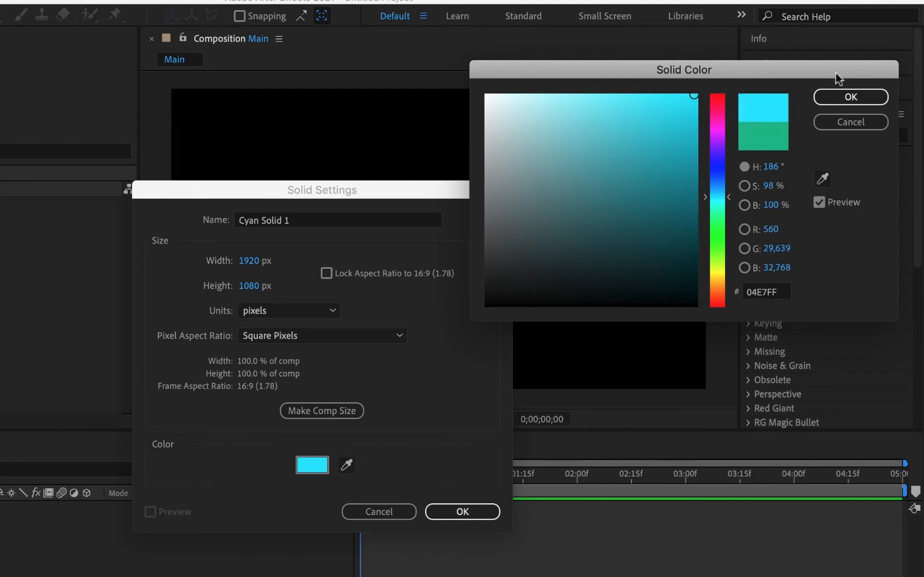
left_click(851, 95)
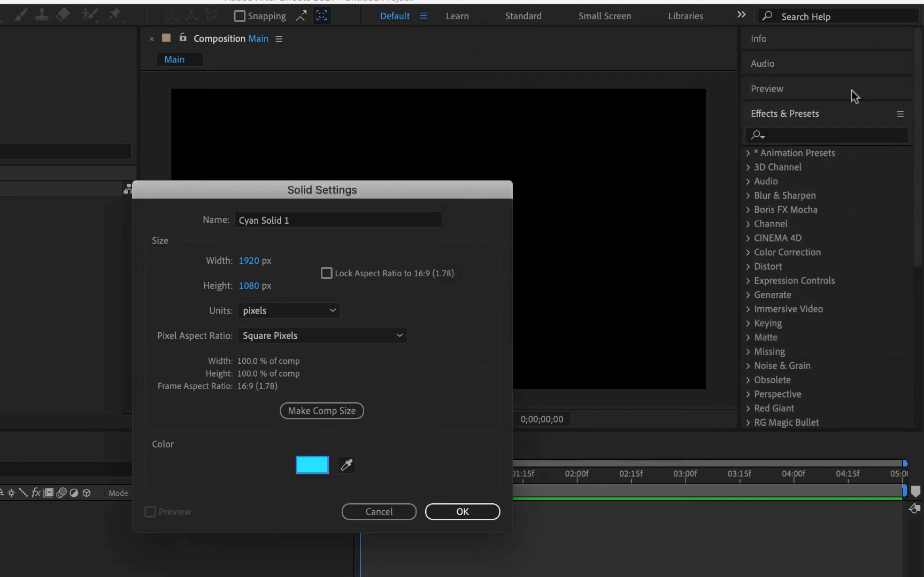
Step: Name the new solid BG and add it to the composition
left_click(294, 222)
triple_click(294, 222)
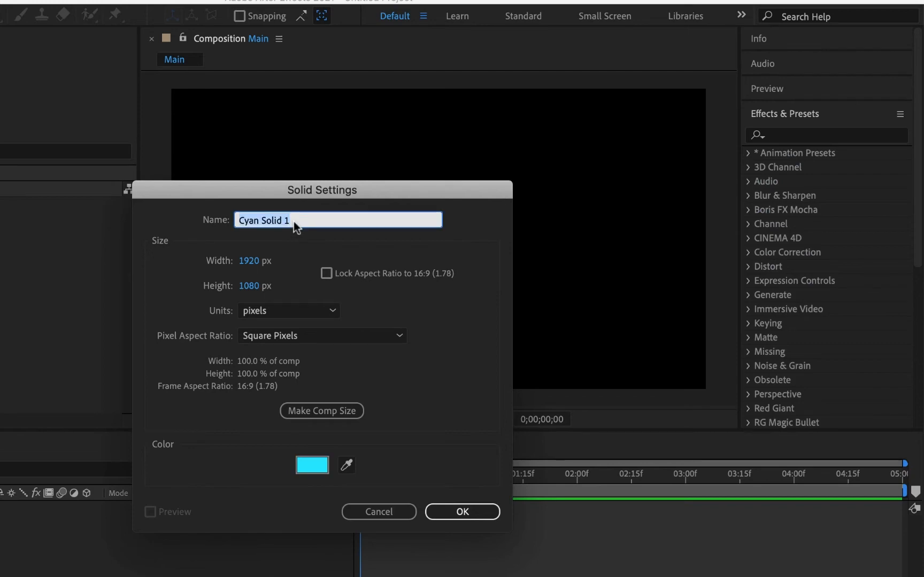
type("BG")
left_click(462, 512)
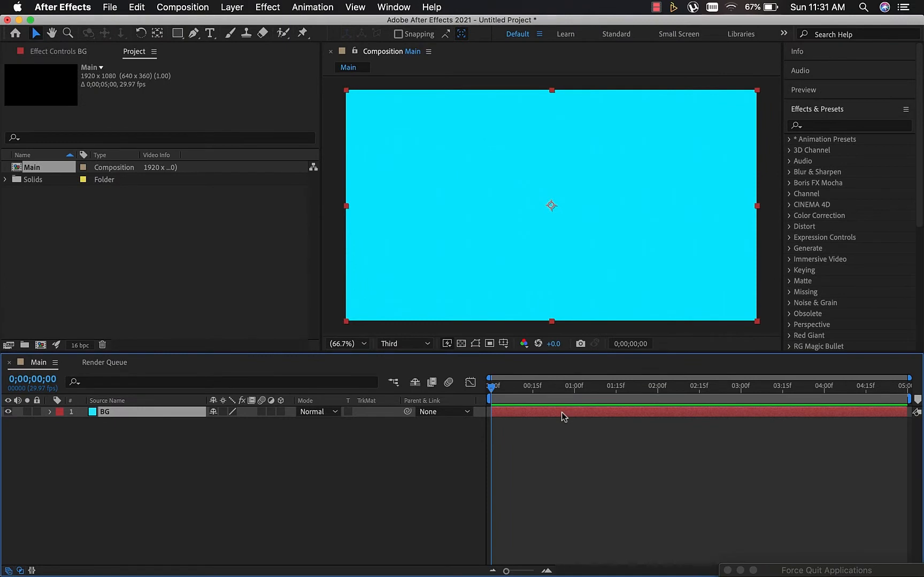
Step: Add a text layer reading "STROKE" on the cyan background
left_click(210, 33)
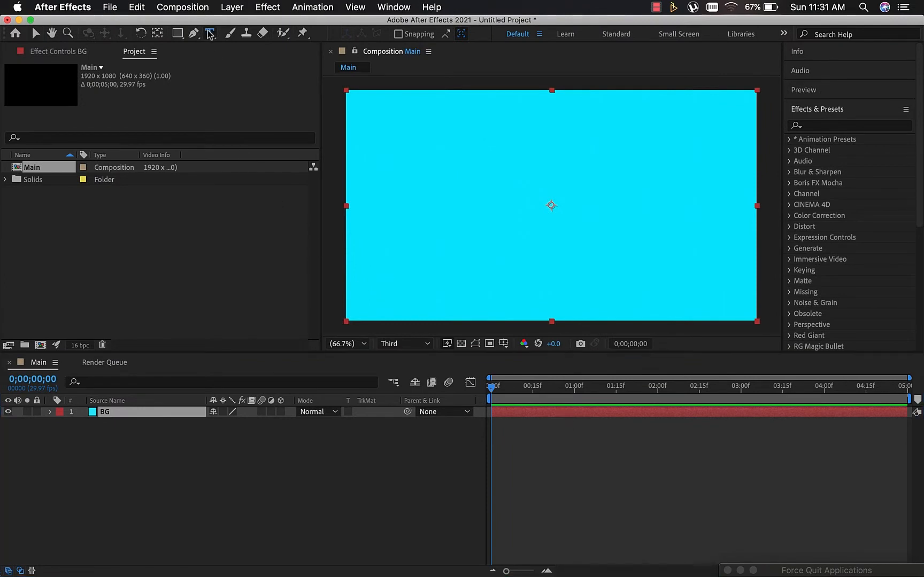
left_click(419, 192)
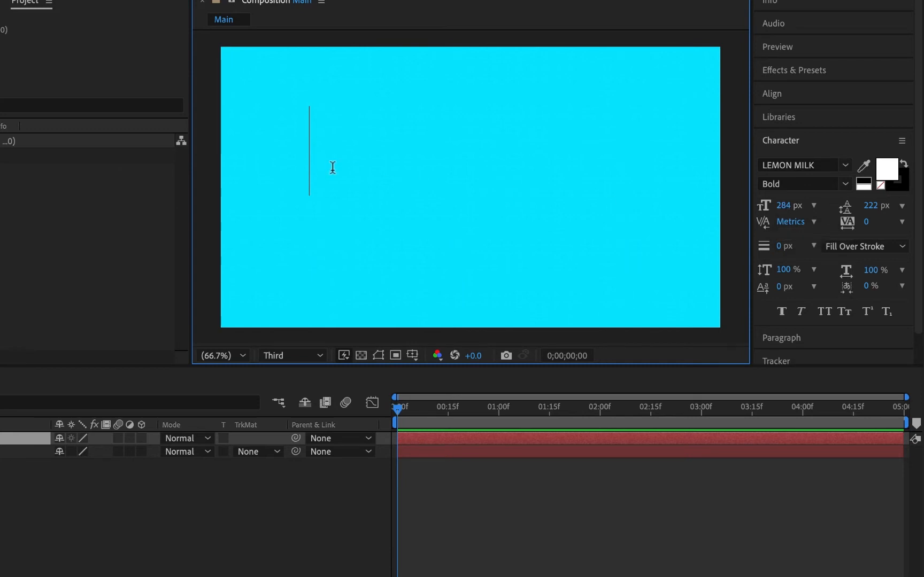
type("STROK")
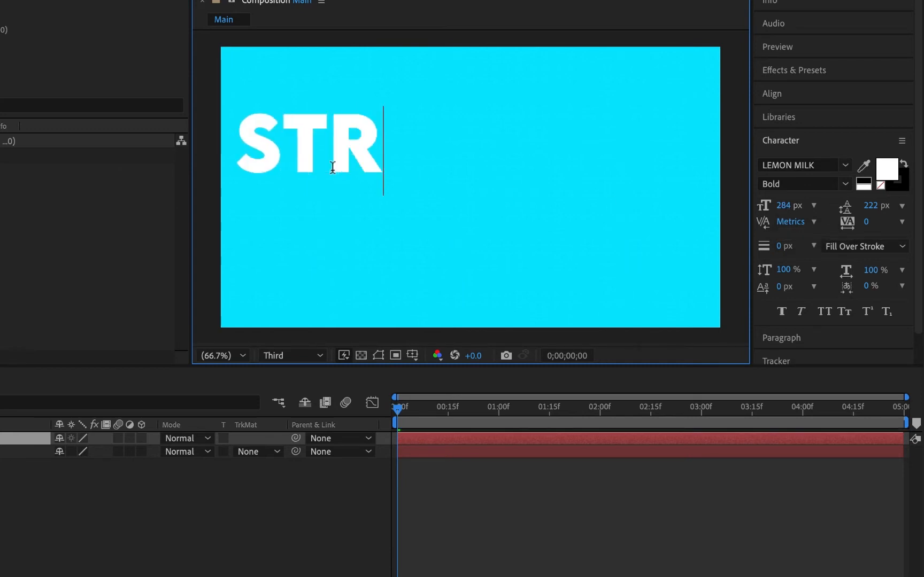
type("E")
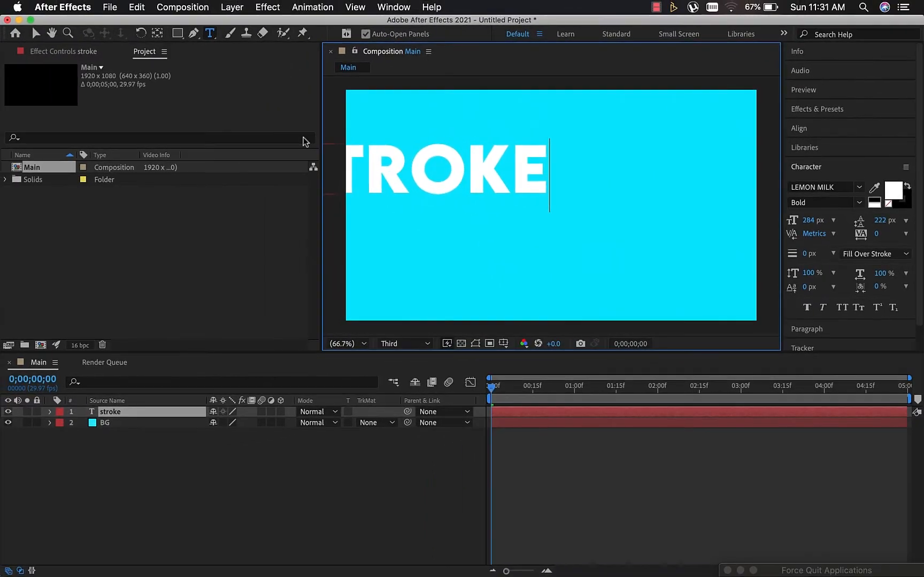
Step: Centre the STROKE text horizontally and vertically in the composition and move its anchor point to the middle of the text
left_click(35, 33)
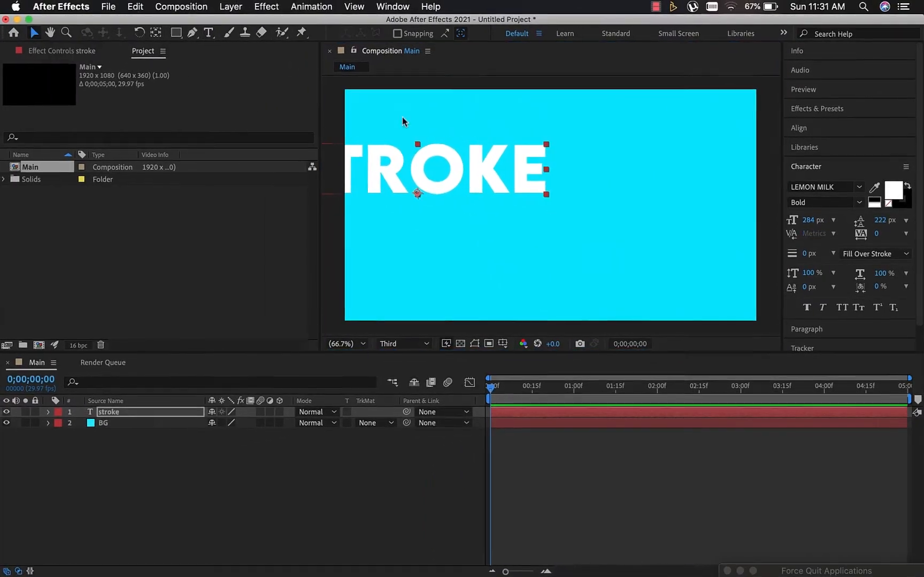
left_click(802, 104)
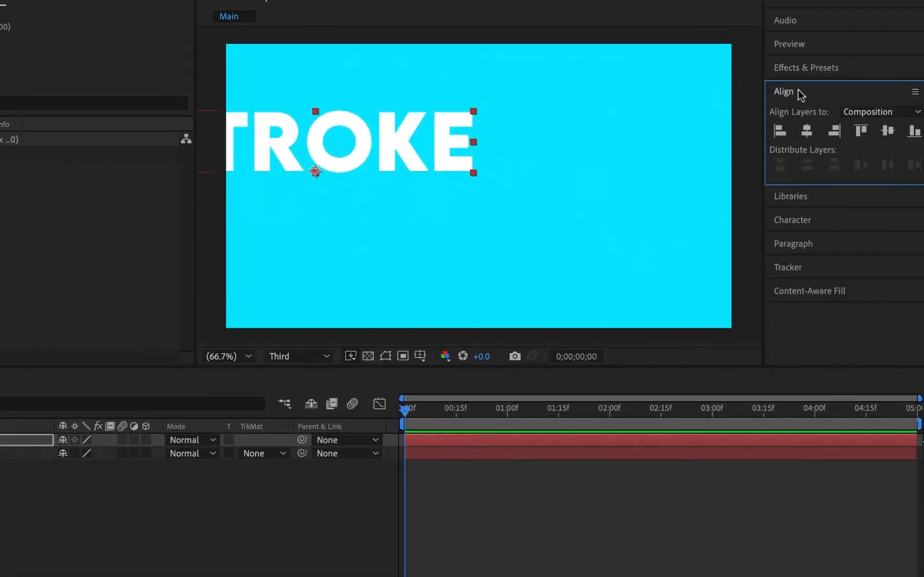
left_click(808, 132)
left_click(888, 131)
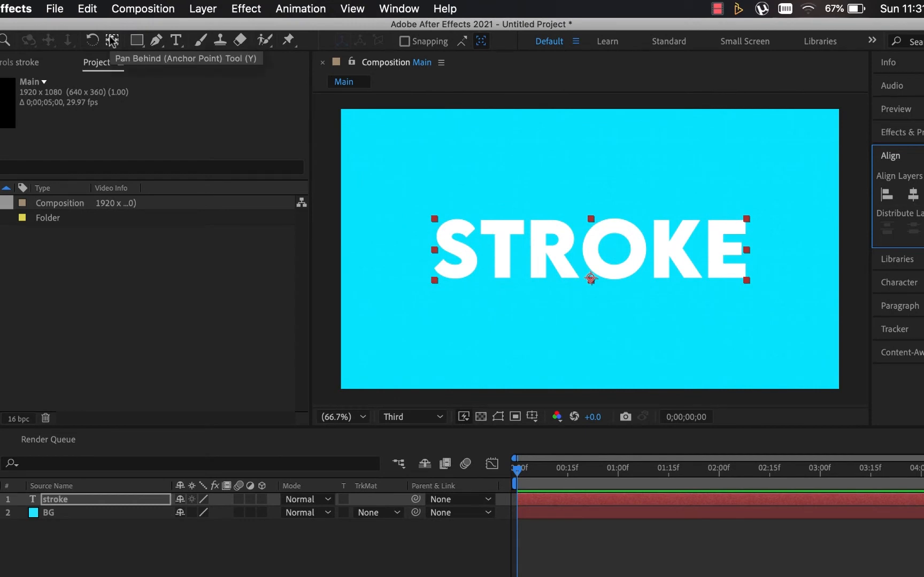
key("super+alt+Home")
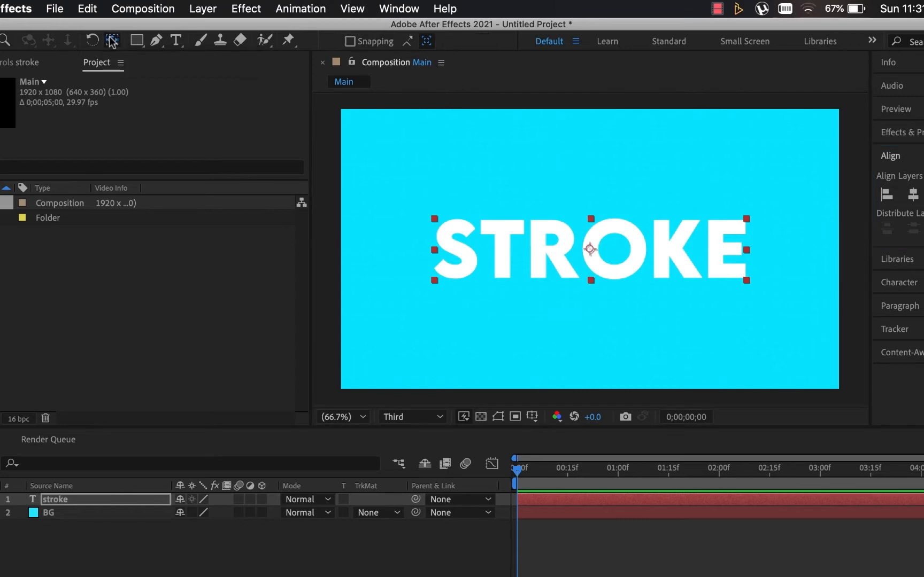
left_click(112, 40)
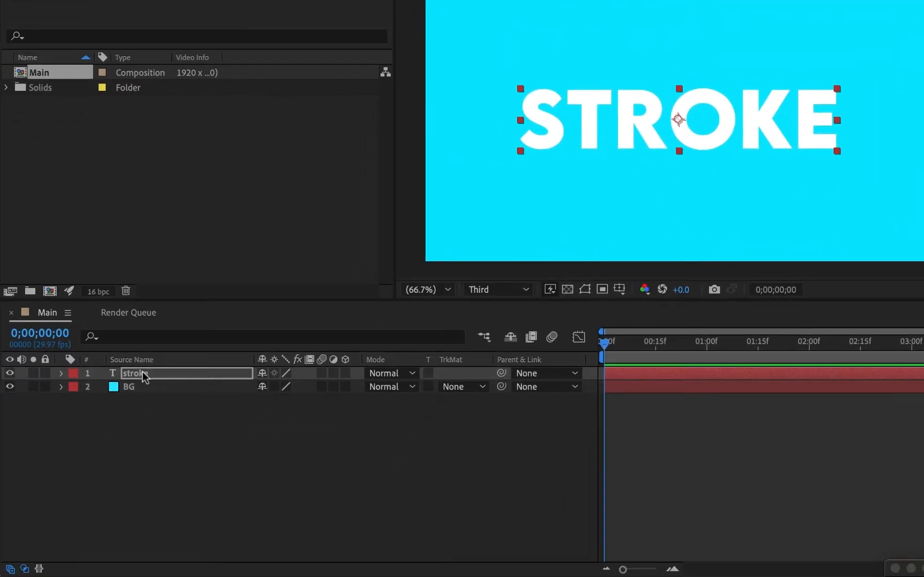
Step: Create shapes from the stroke text layer and delete the original text layer
right_click(143, 372)
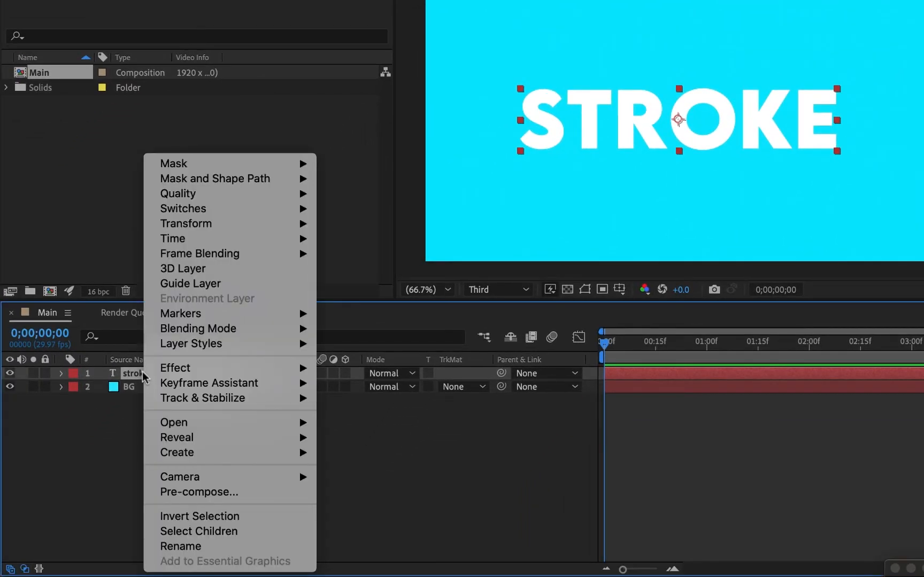
mouse_move(203, 452)
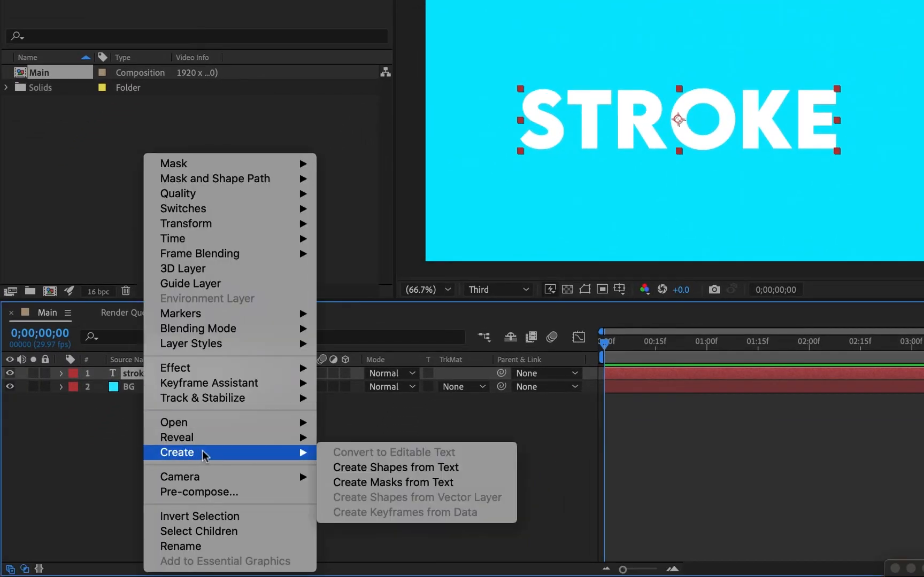
left_click(342, 469)
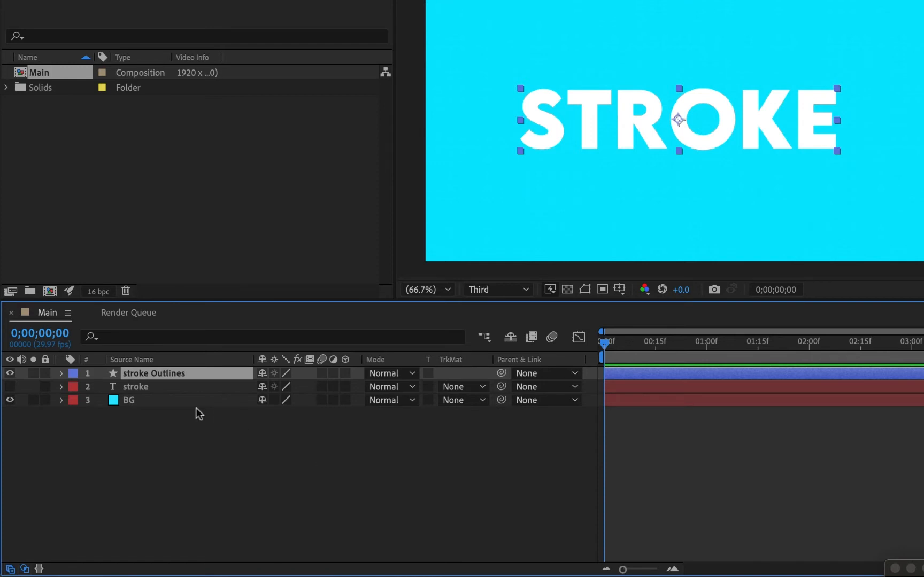
left_click(134, 387)
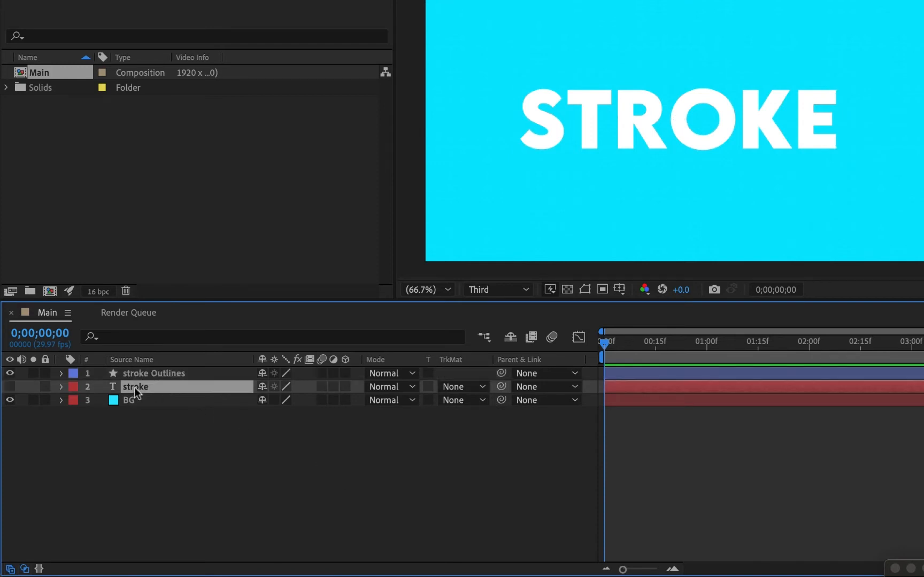
key("Delete")
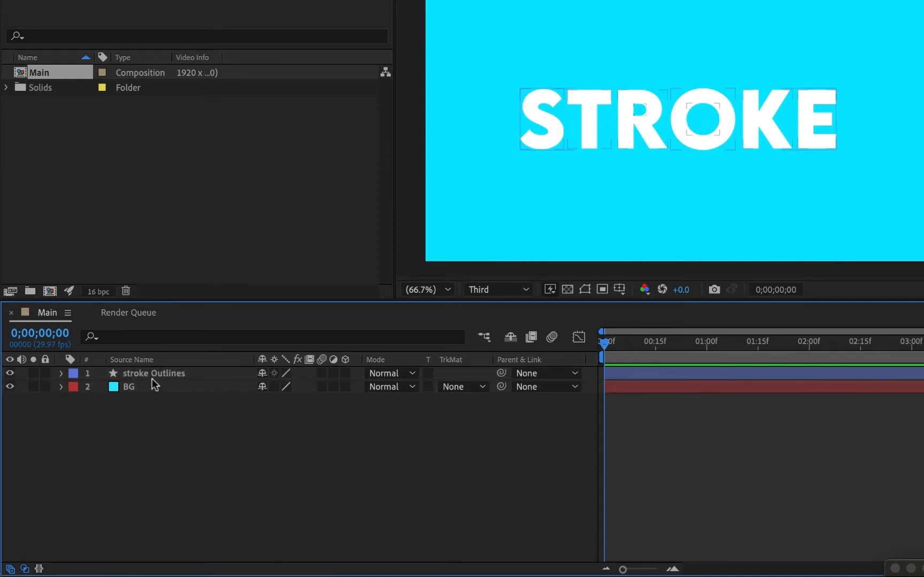
Step: Set the fill of the stroke Outlines shape layer to None
left_click(152, 375)
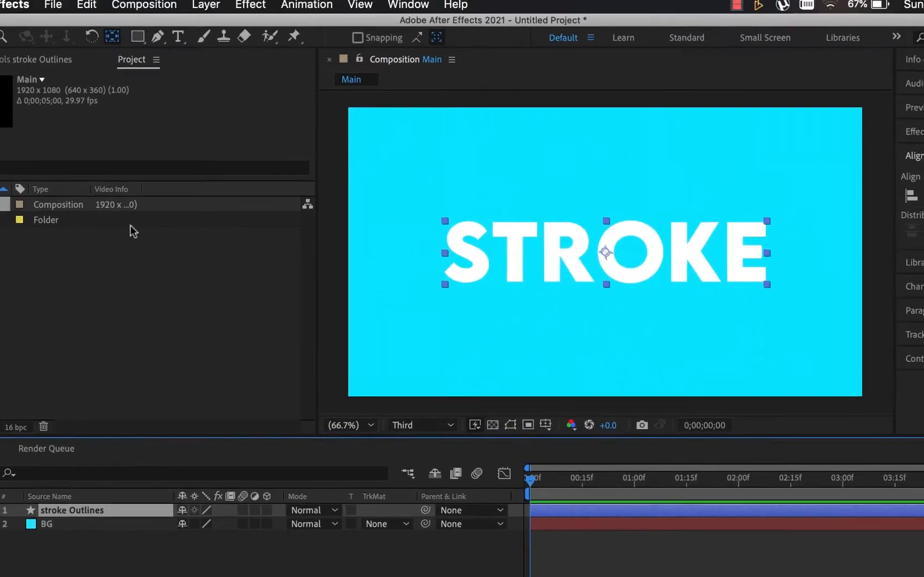
left_click(134, 41)
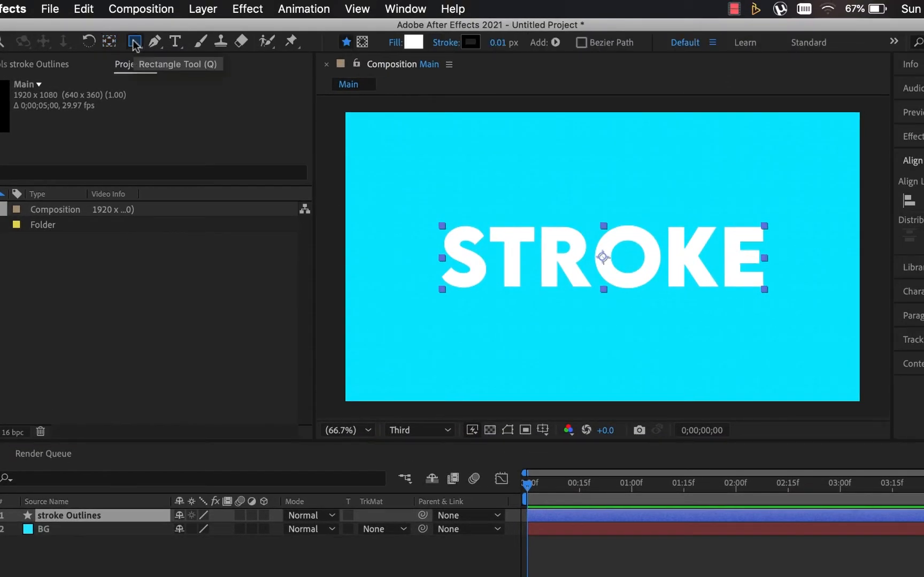
left_click(394, 44)
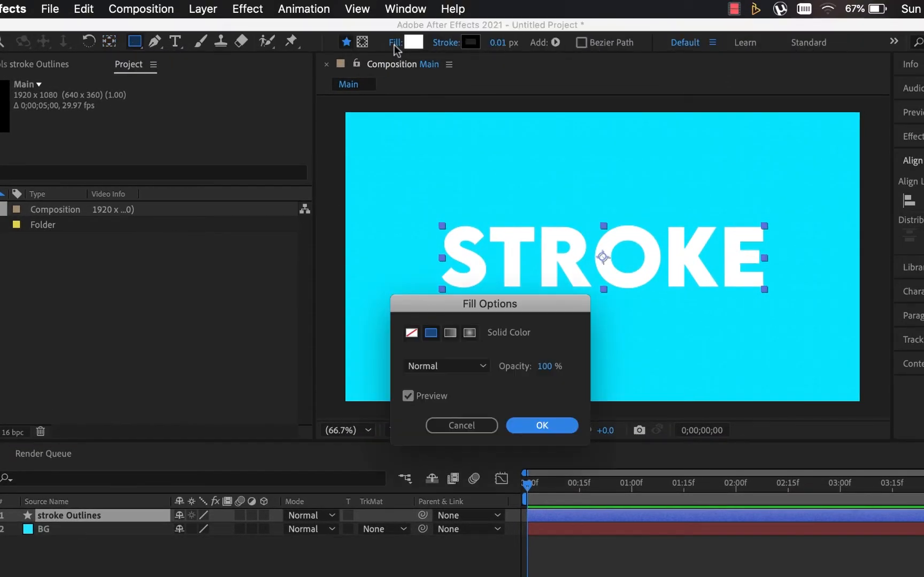
left_click(413, 334)
left_click(529, 425)
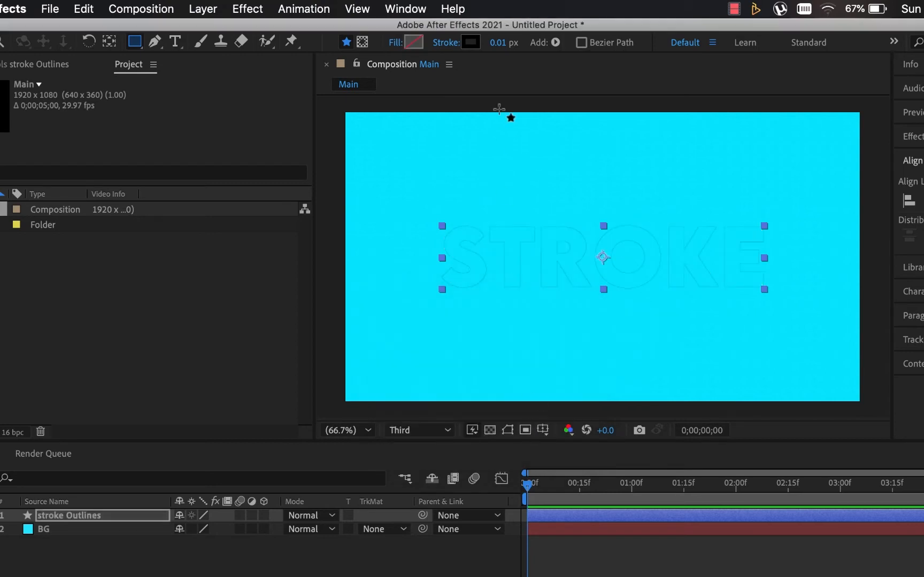
Step: Give the stroke Outlines layer a white (FFFFFF) stroke with a width of 7 px
left_click(464, 47)
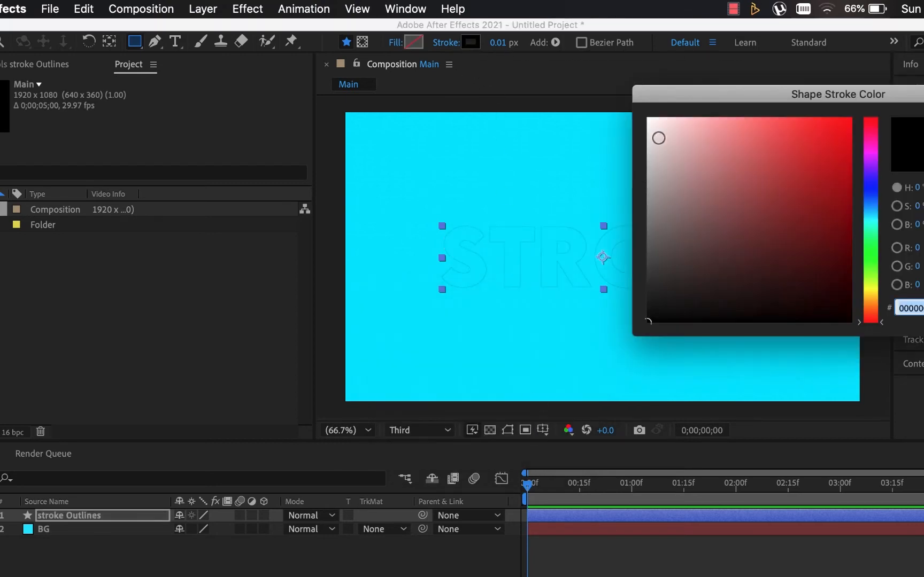
left_click_drag(661, 126, 625, 119)
left_click_drag(503, 118, 506, 118)
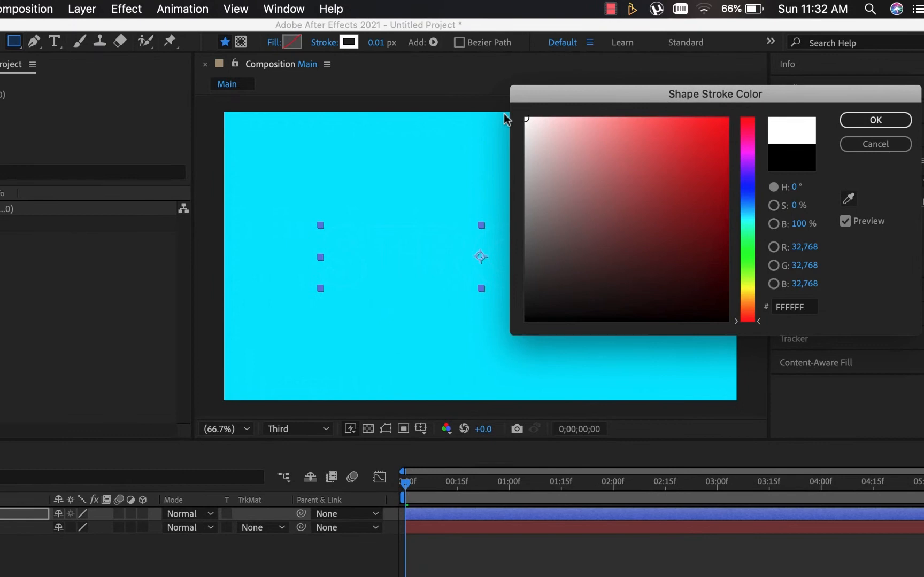
left_click(858, 127)
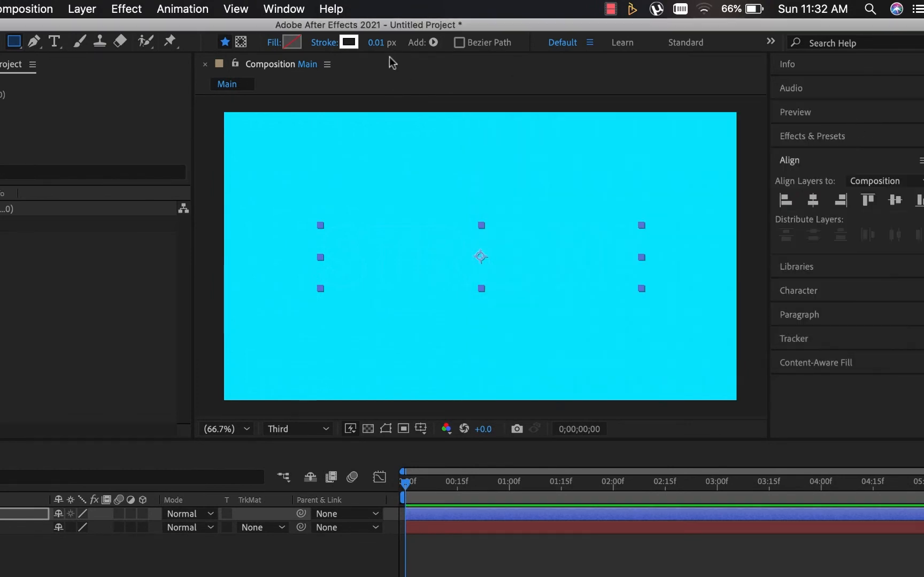
left_click(375, 47)
type("7")
key("Return")
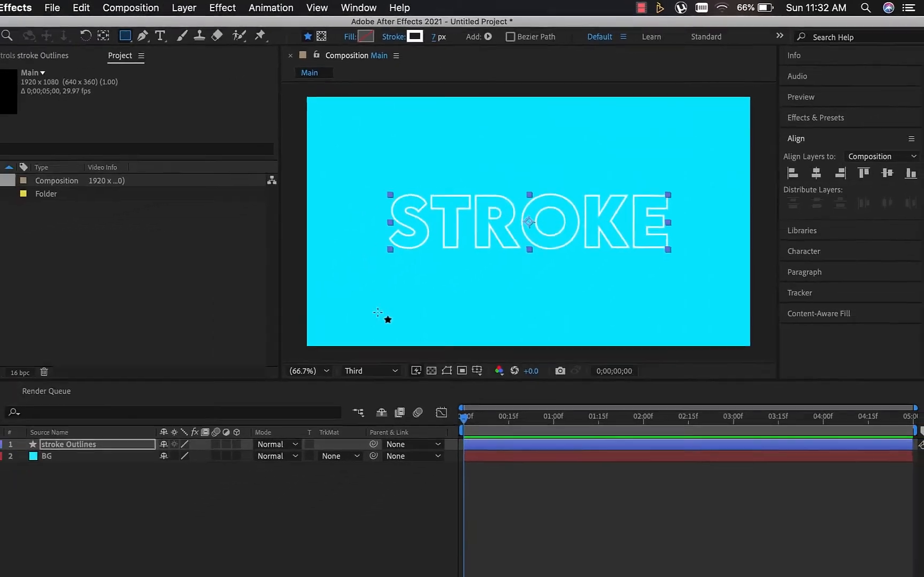
Step: Preview the outlined text along the timeline and return the playhead to the first frame
mouse_move(464, 418)
left_mouse_down()
mouse_move(485, 420)
mouse_move(512, 389)
left_mouse_up()
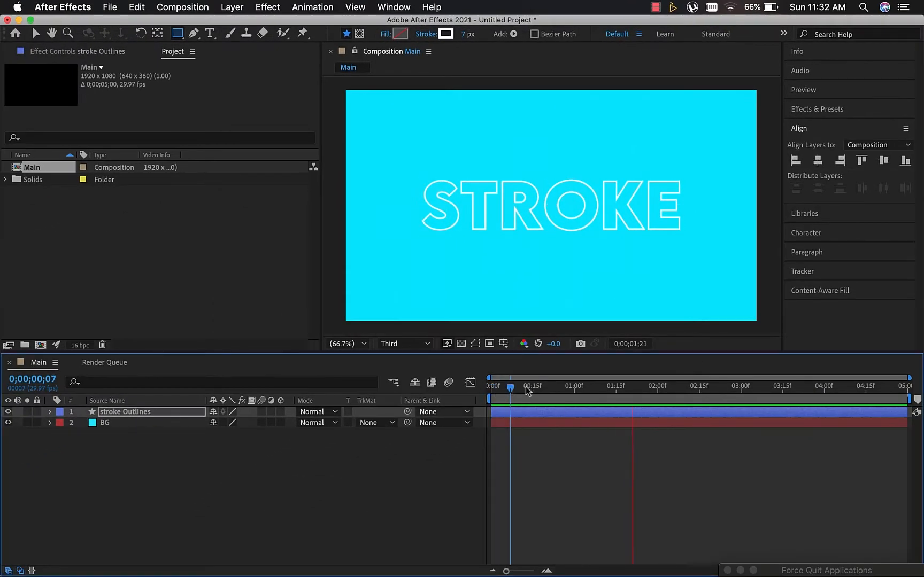
left_click_drag(526, 391, 484, 357)
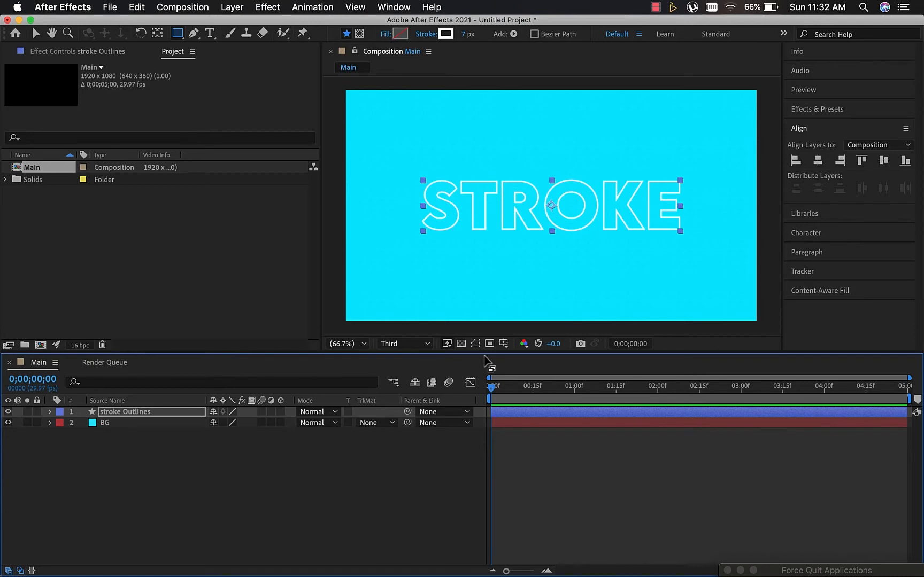
Step: Expand the contents of the stroke Outlines layer and collapse each individual letter group inside it
left_click(164, 415)
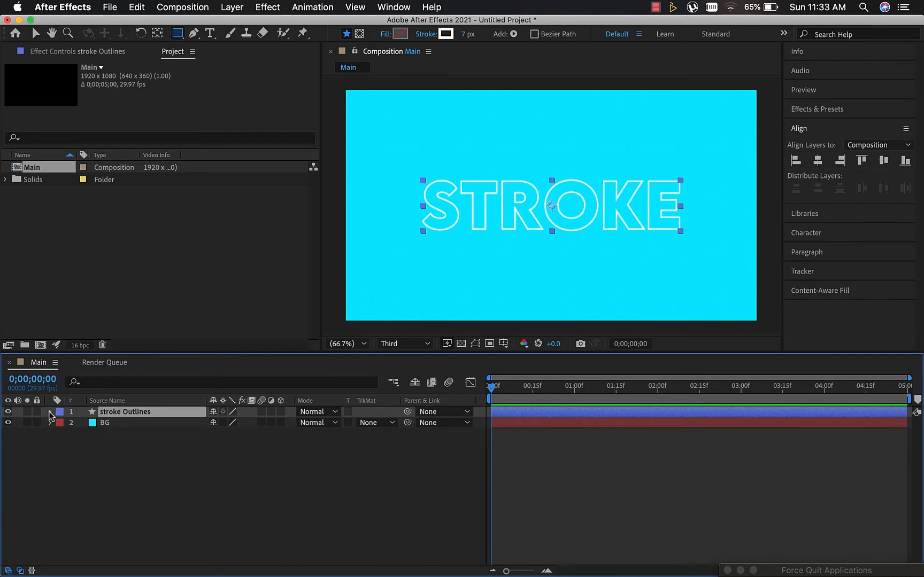
left_click(50, 412)
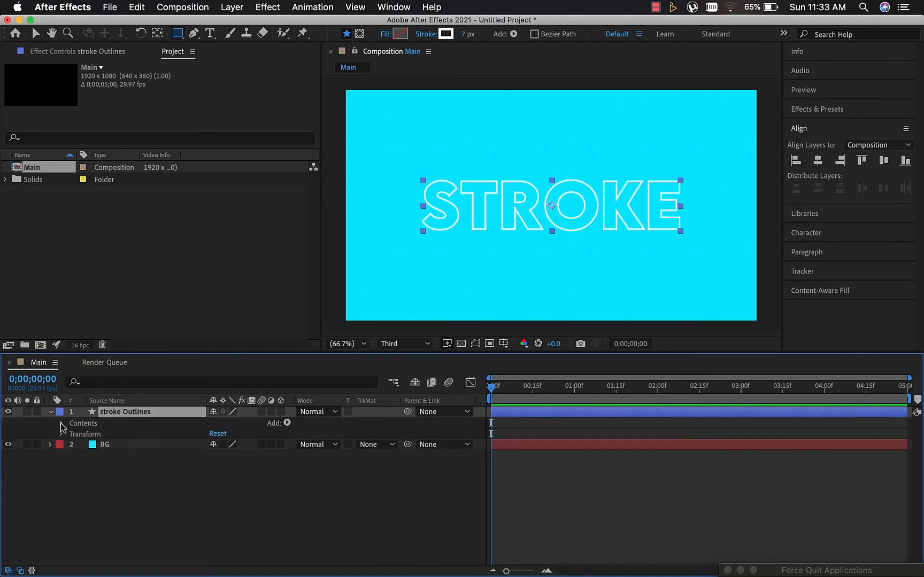
left_click(61, 424)
left_click(73, 424)
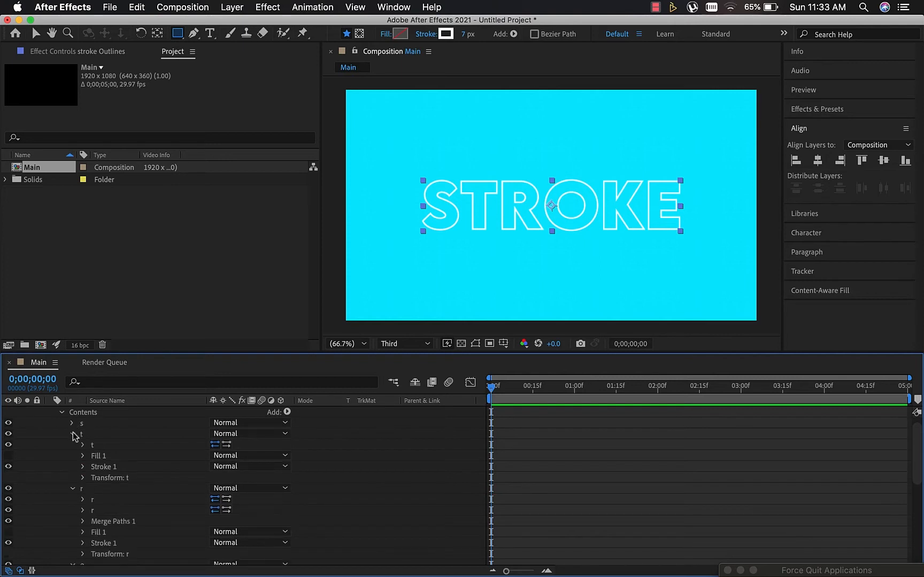
left_click(73, 435)
left_click(73, 445)
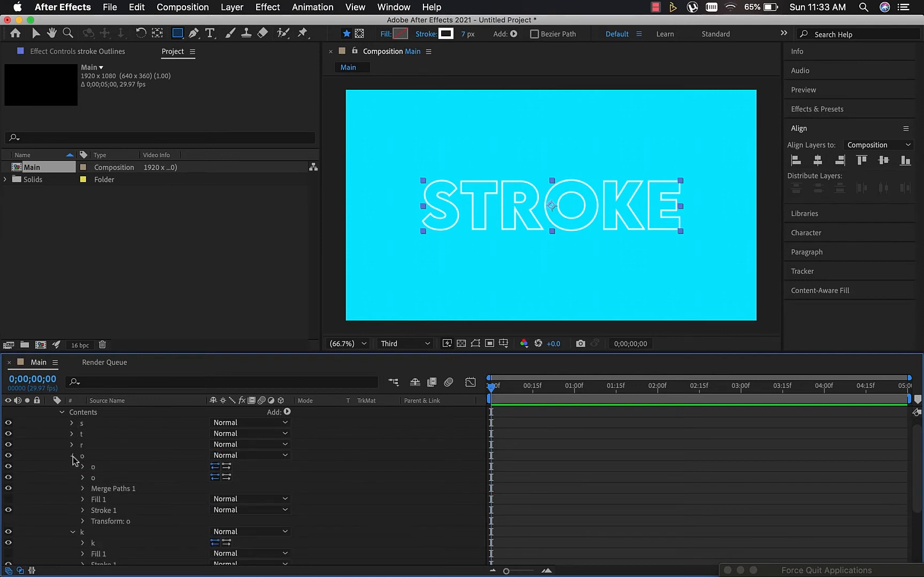
left_click(72, 456)
left_click(73, 466)
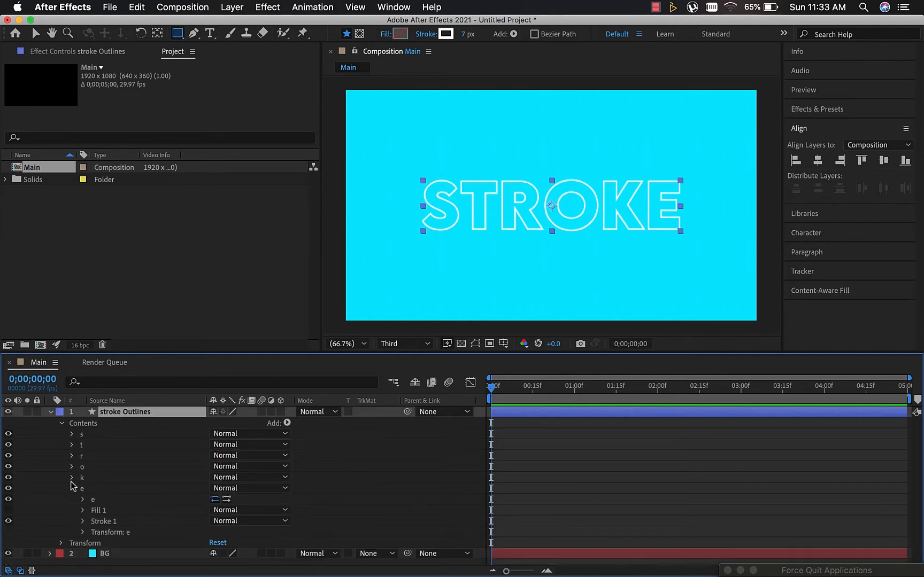
left_click(72, 488)
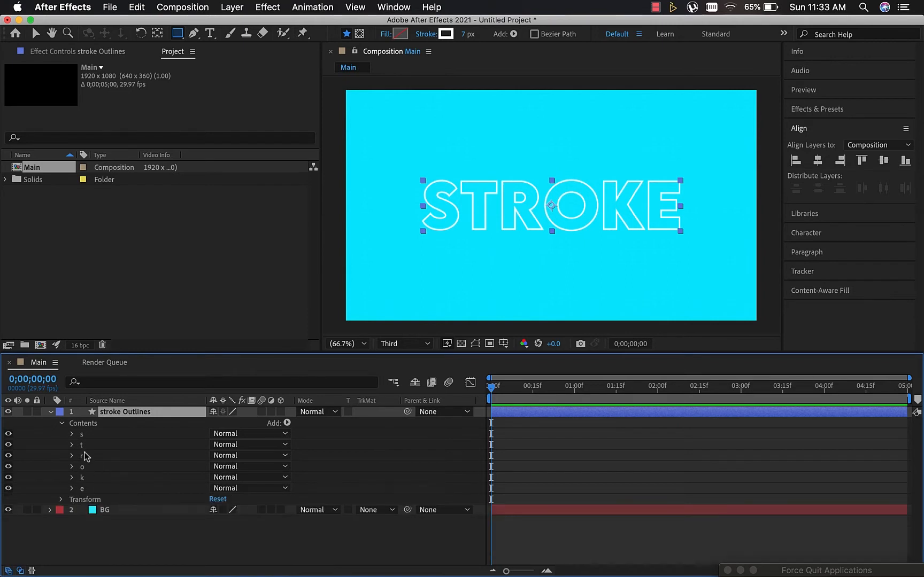
Step: Add a Trim Paths operator to the contents of the stroke Outlines layer
left_click(92, 500)
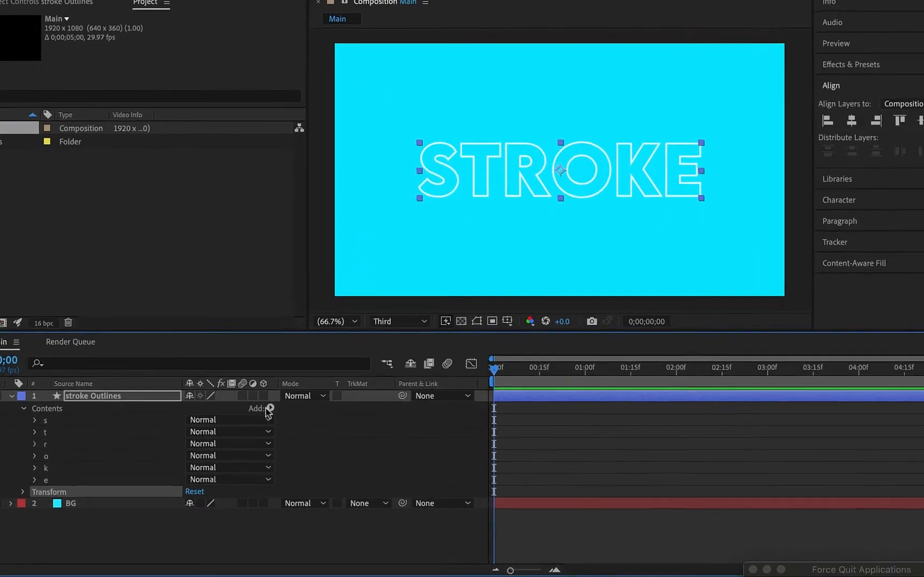
left_click(287, 423)
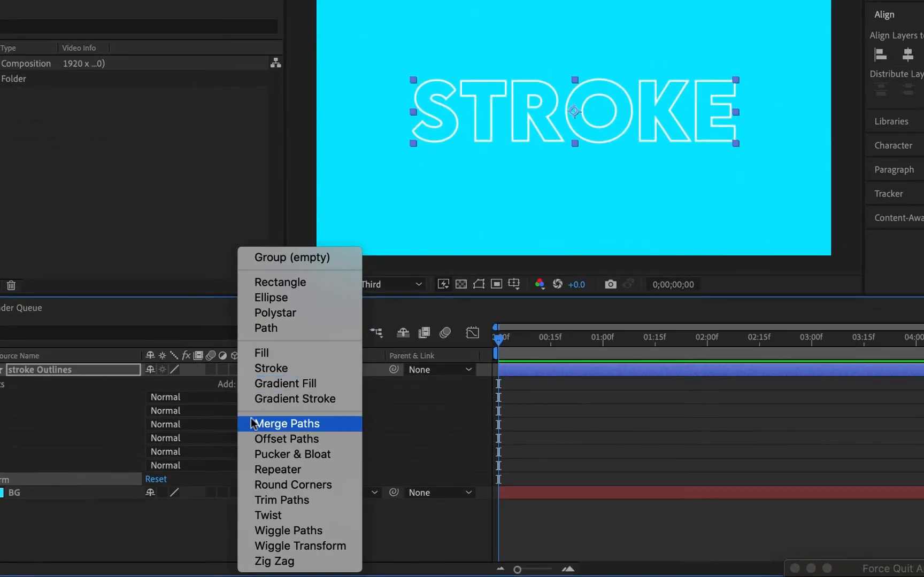
left_click(282, 500)
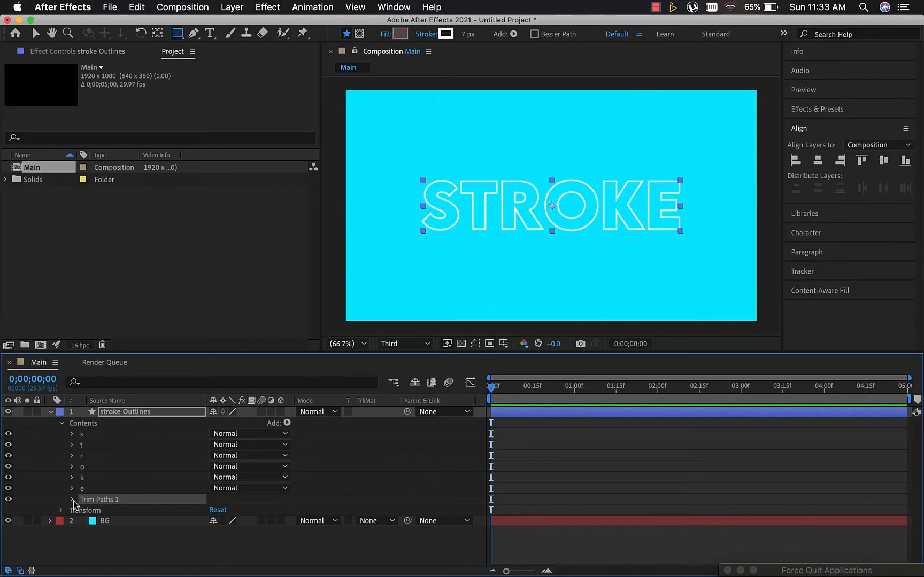
Step: Set the Trim Paths End value to 0% and keyframe it at the first frame
left_click(72, 499)
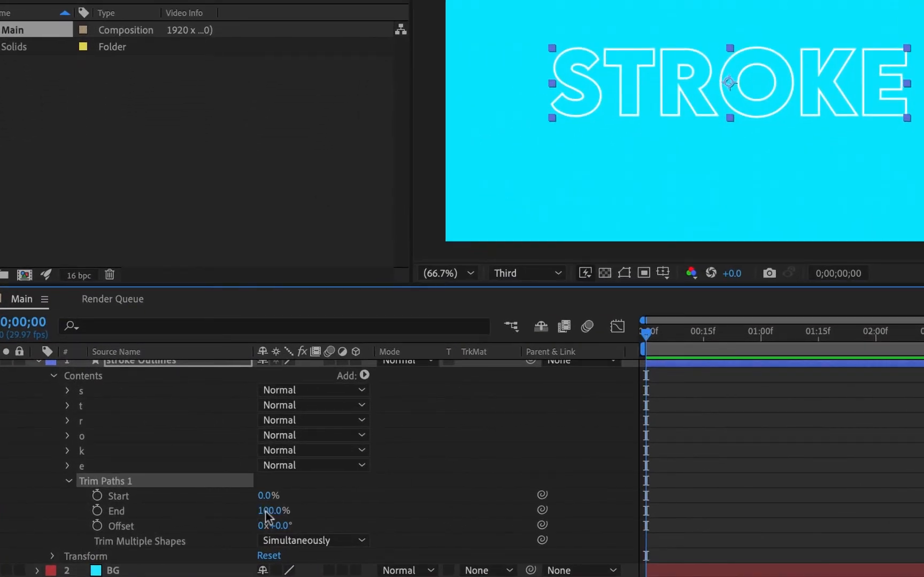
left_click(266, 516)
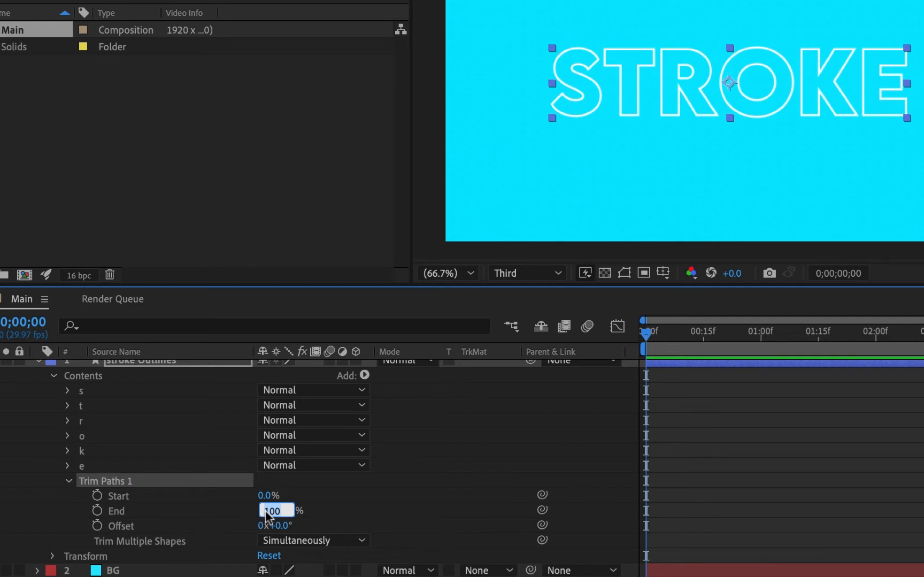
type("0")
key("Return")
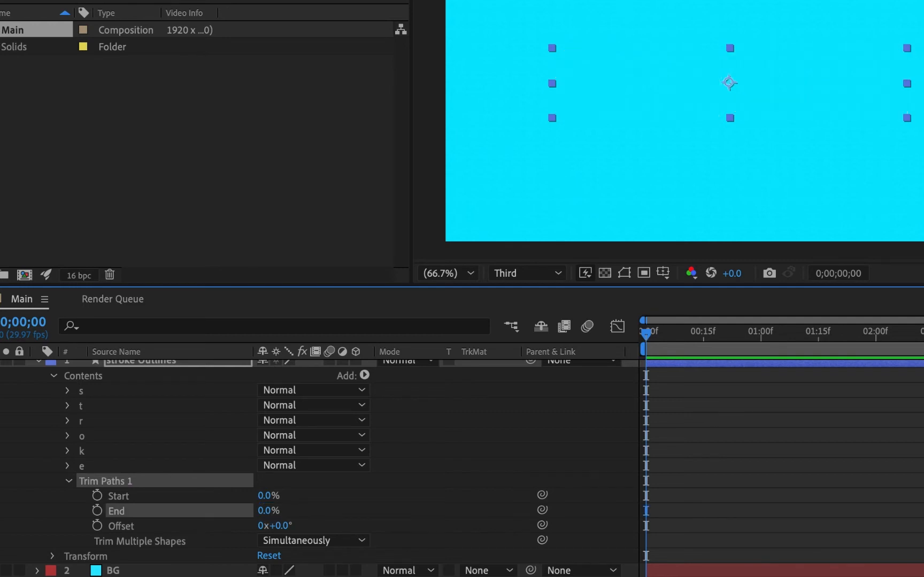
left_click(96, 512)
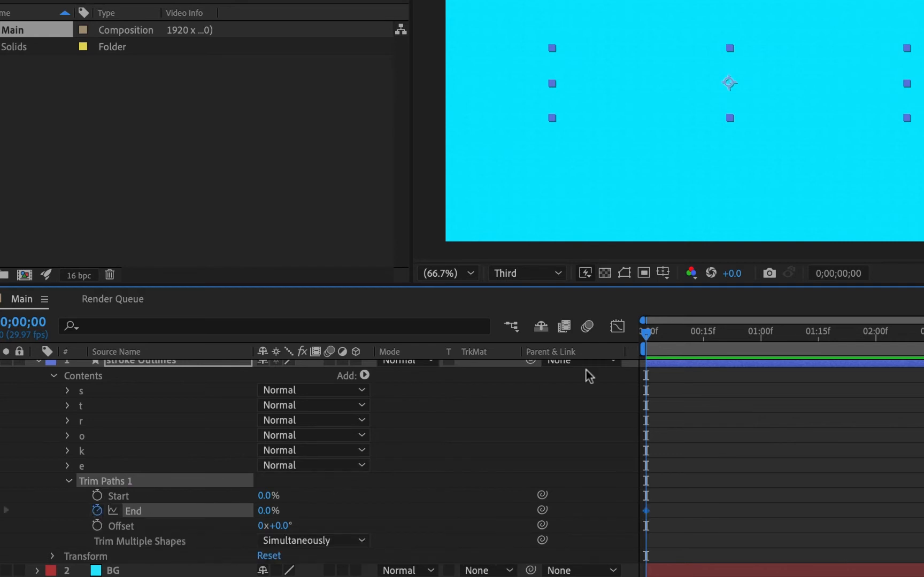
Step: Keyframe the Trim Paths End value at 100% at 0;00;03;00 on the timeline
left_click_drag(646, 336, 917, 324)
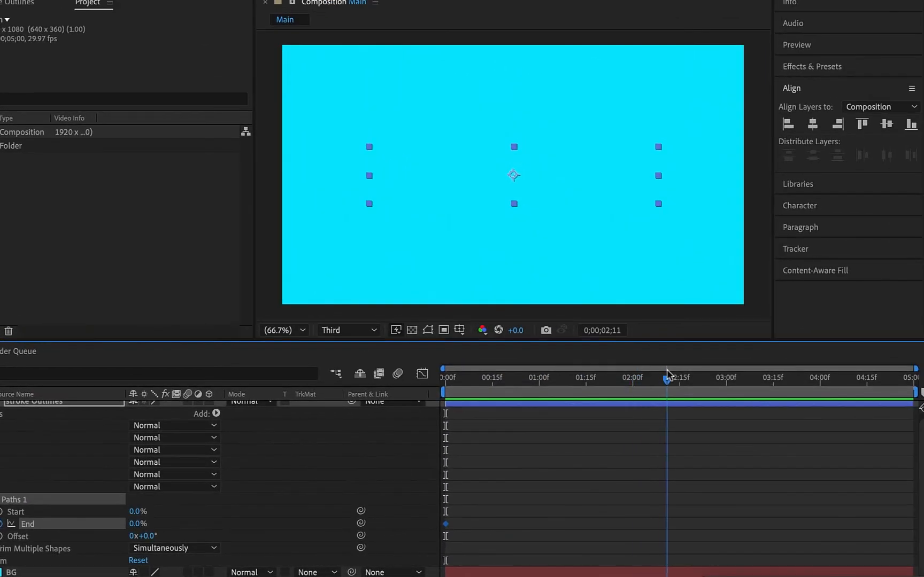
left_click_drag(667, 374, 727, 374)
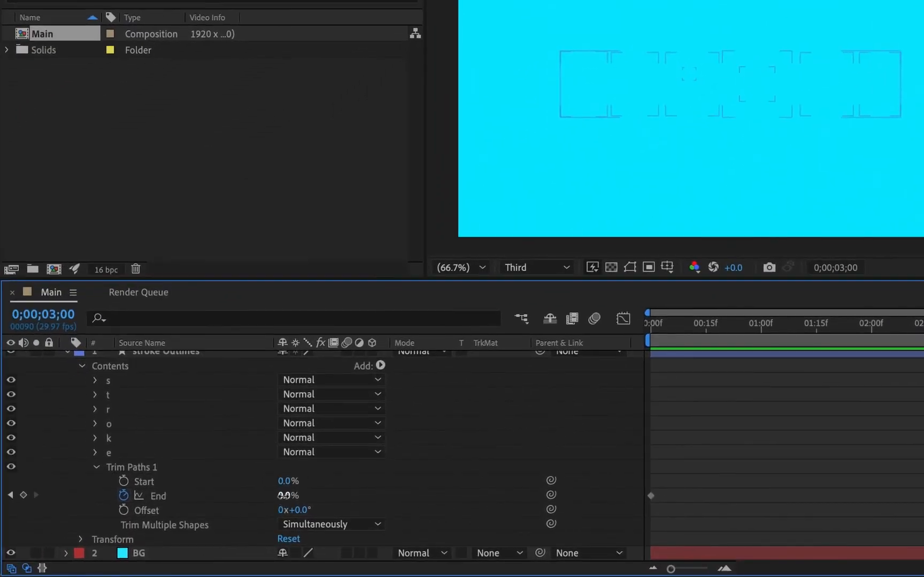
left_click(283, 495)
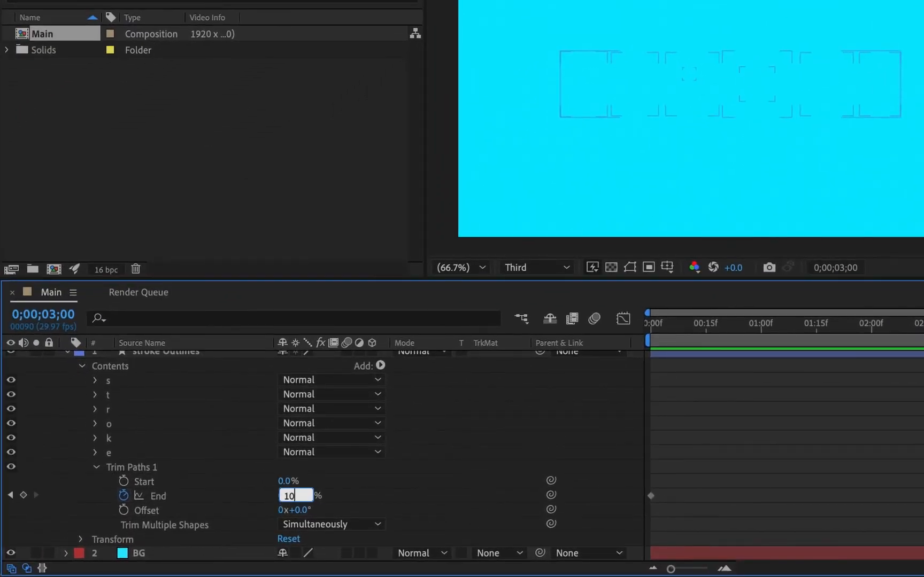
type("100")
key("Return")
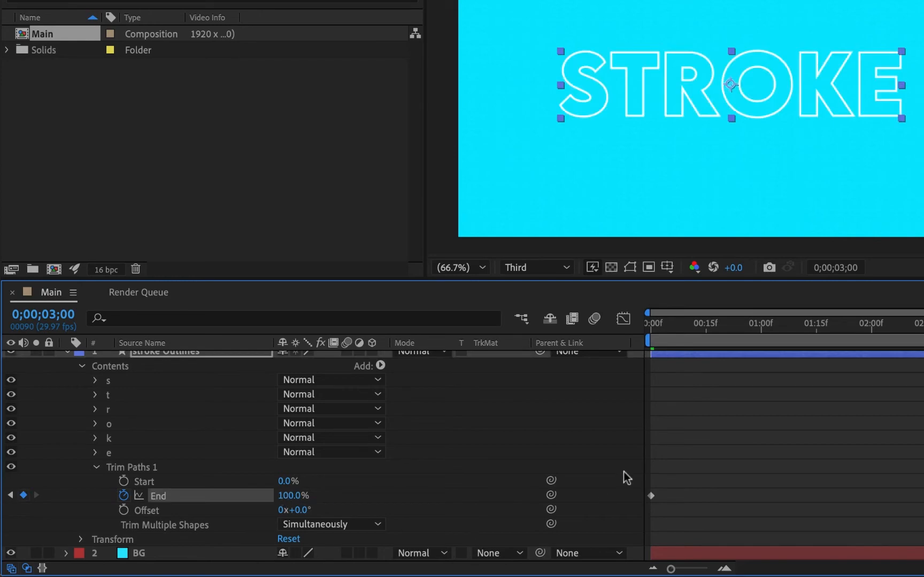
left_click_drag(671, 568, 650, 569)
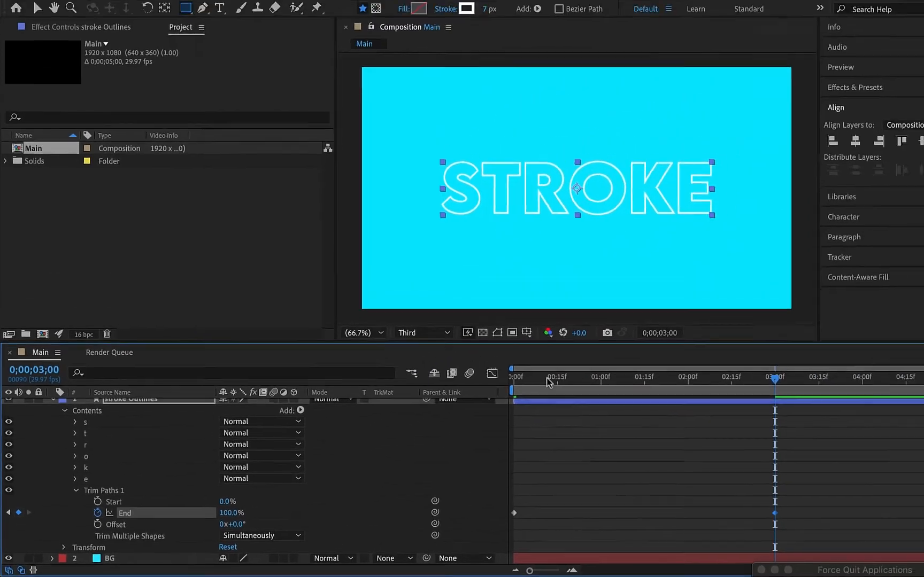
Step: Preview the trim path animation from the first frame
left_click_drag(695, 325, 630, 324)
key("space")
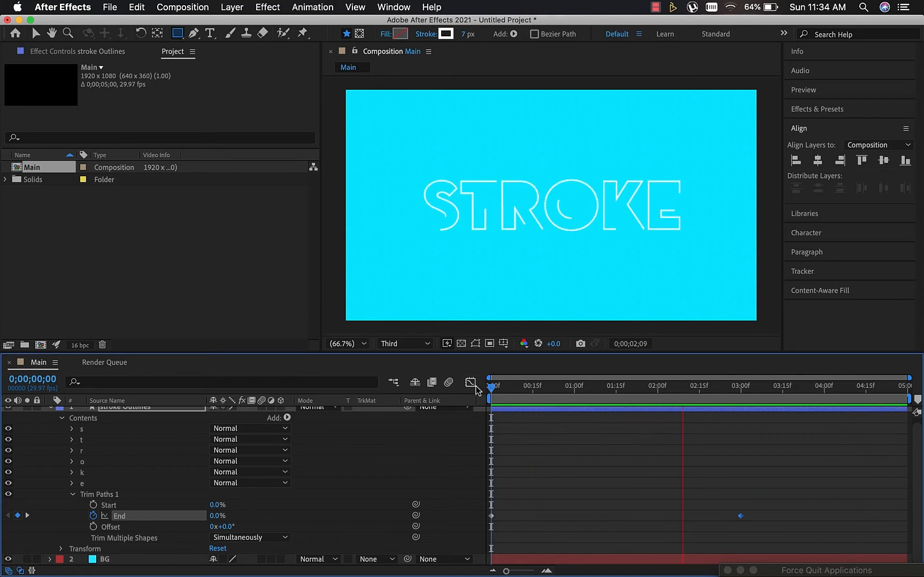
key("space")
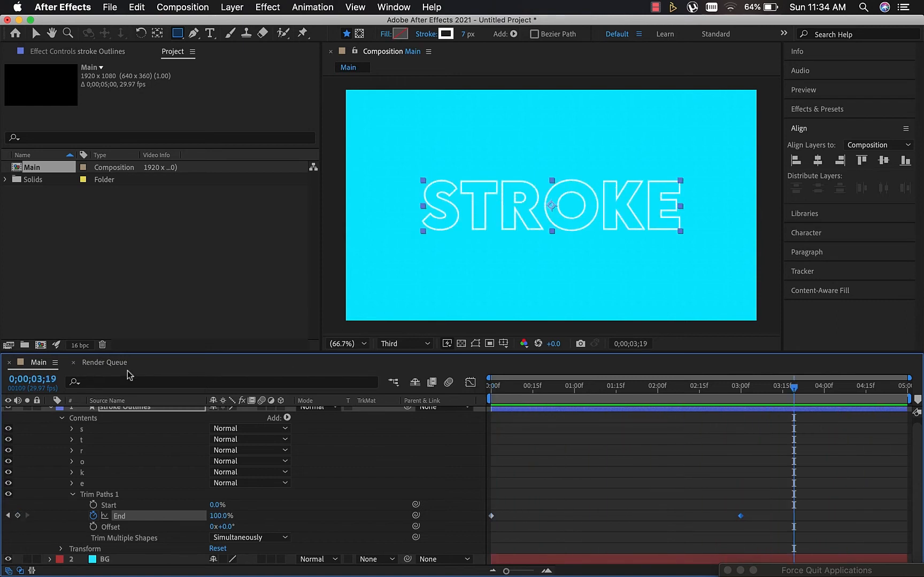
Step: Reveal the Scale property of the stroke Outlines layer and set a starting Scale keyframe at the first frame
left_click(51, 410)
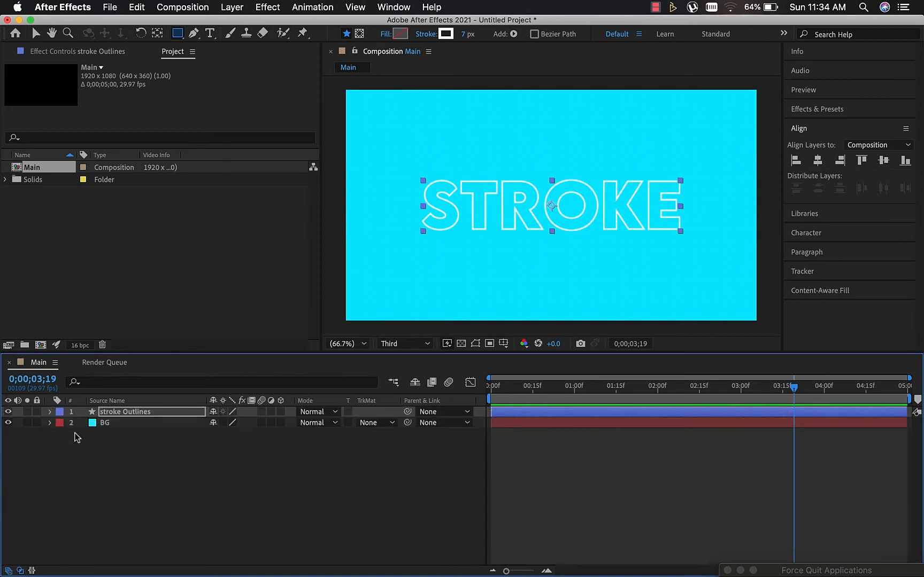
left_click(158, 416)
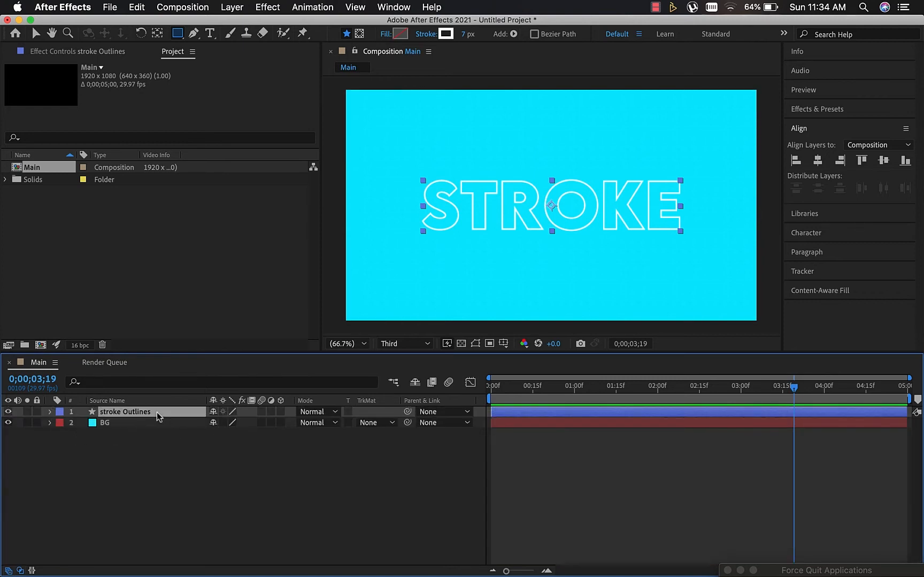
left_click_drag(505, 389, 491, 389)
key("s")
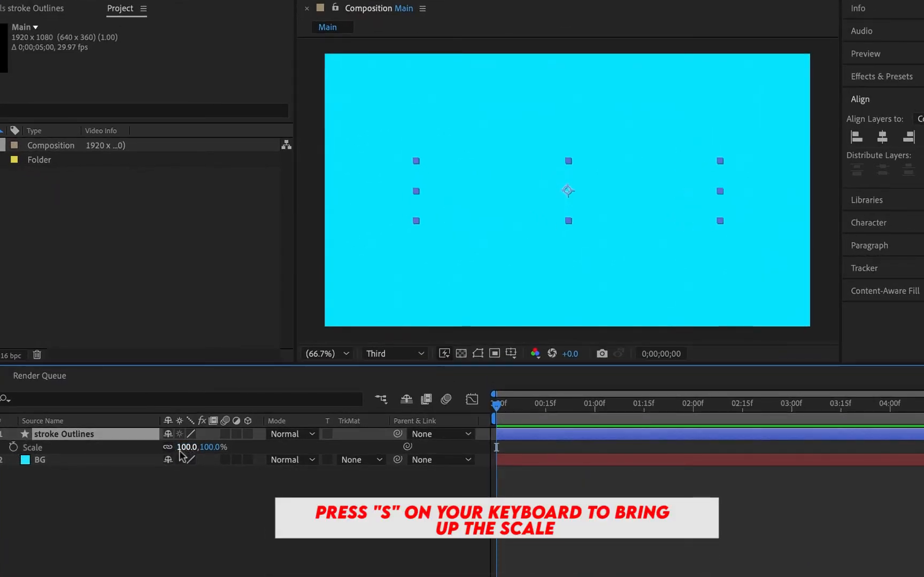
left_click(13, 448)
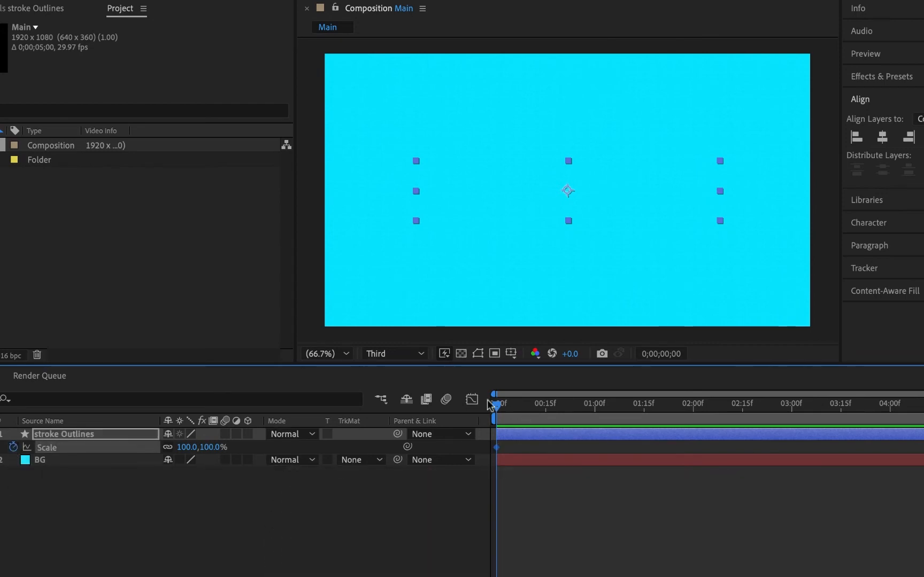
Step: Keyframe the stroke Outlines layer's Scale at 90% at 0;00;04;29
left_click_drag(494, 405, 847, 405)
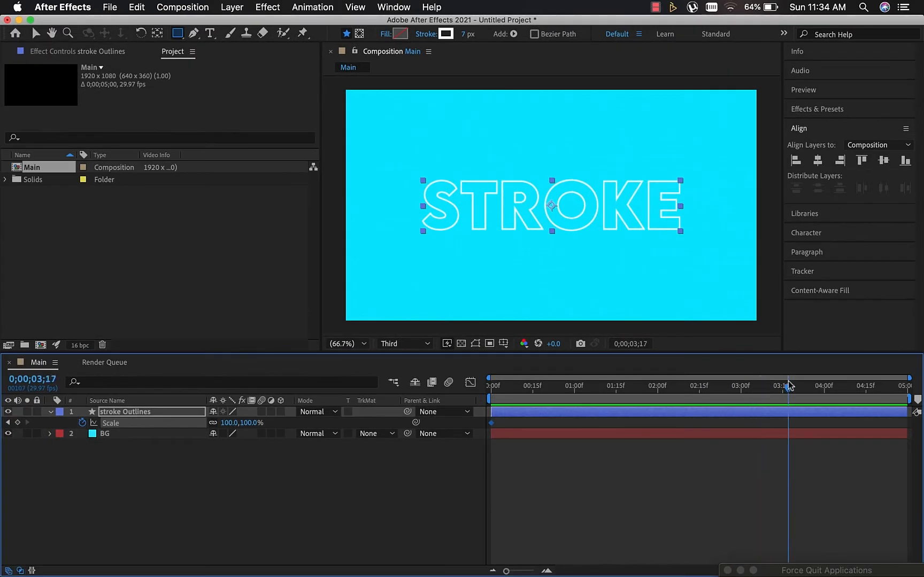
left_click_drag(789, 386, 905, 396)
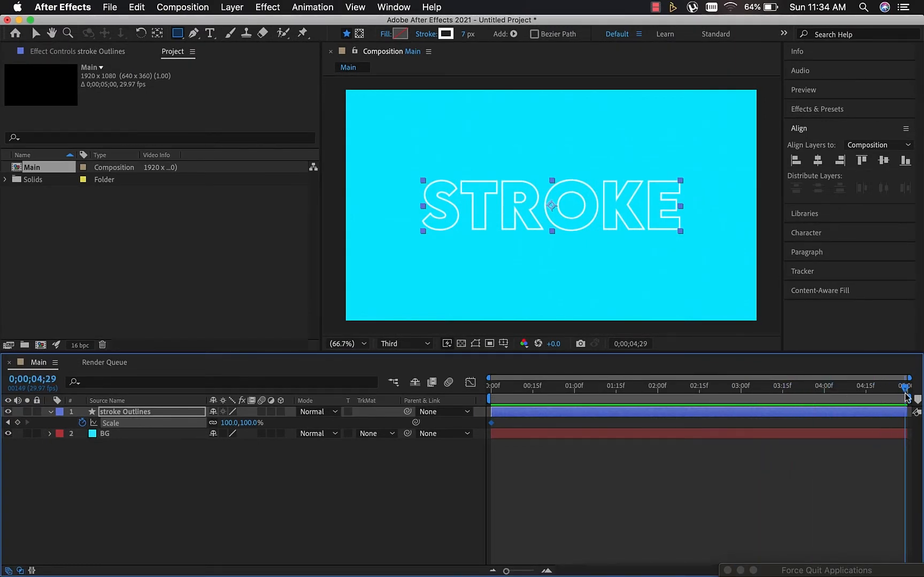
left_click(229, 423)
type("9")
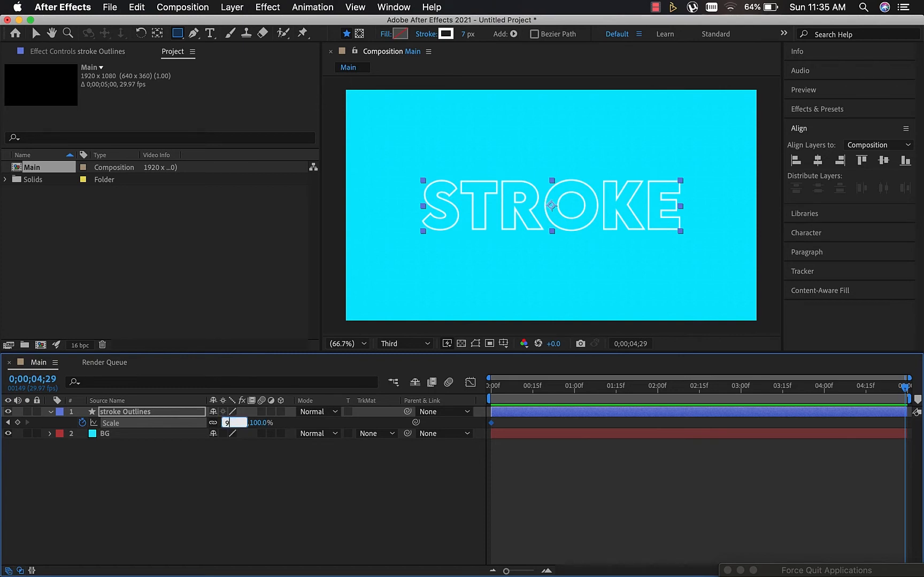
type("0")
key("Return")
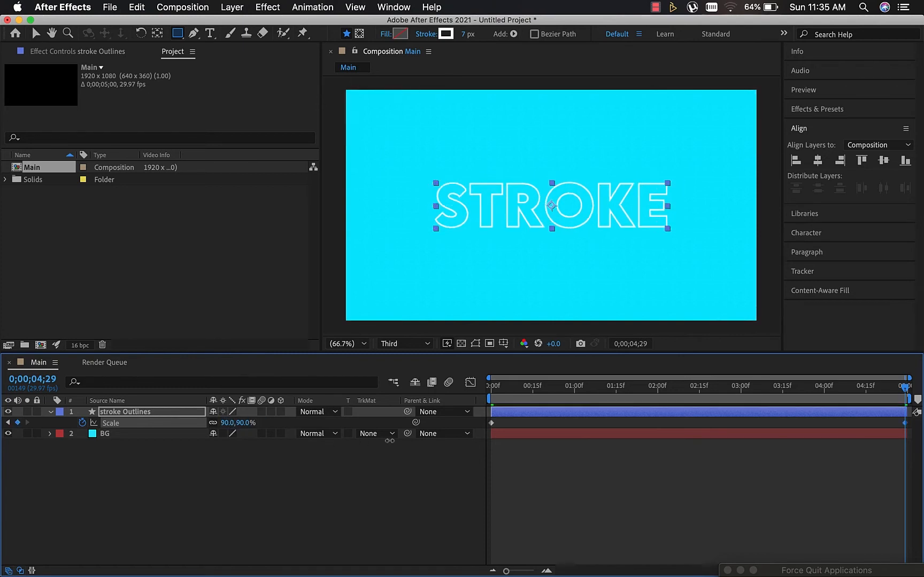
Step: Preview the combined stroke and scale animation from the first frame
left_click_drag(497, 392, 474, 390)
key("space")
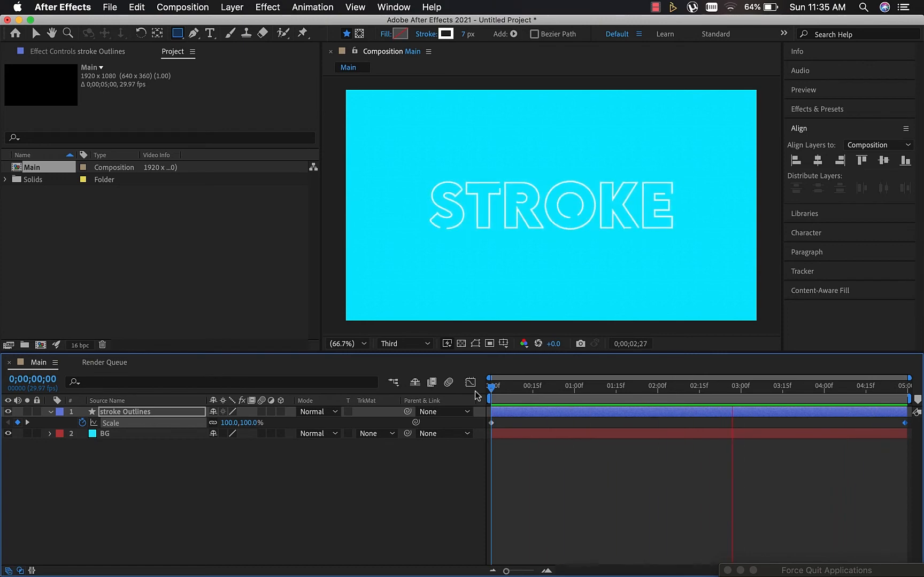
key("space")
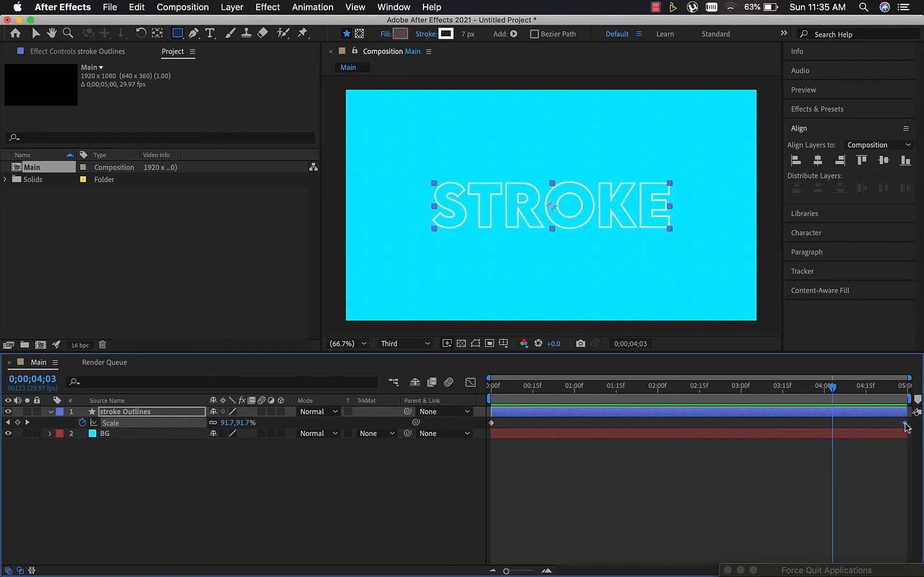
Step: Move the ending Scale keyframe earlier to the 3-second mark, previewing the animation to check the timing
left_click_drag(904, 423, 783, 431)
key("space")
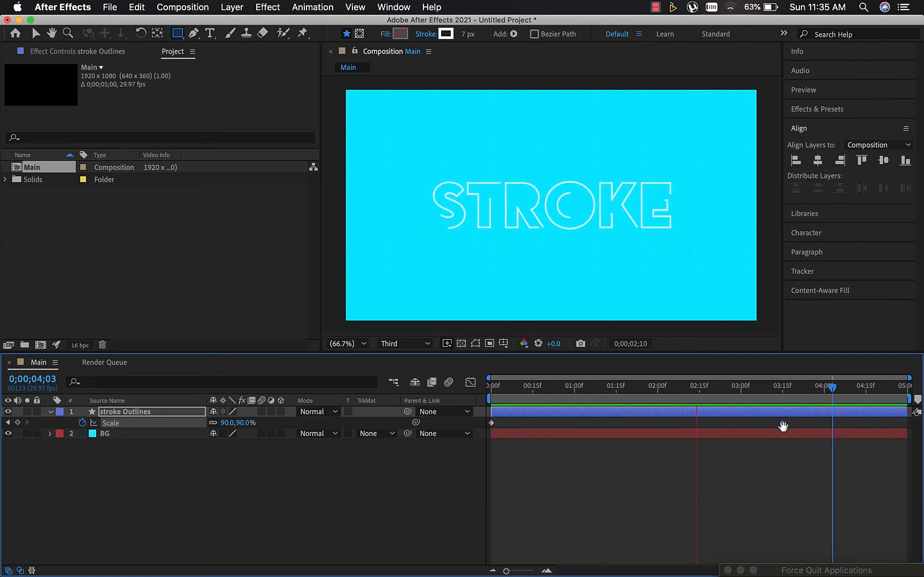
key("space")
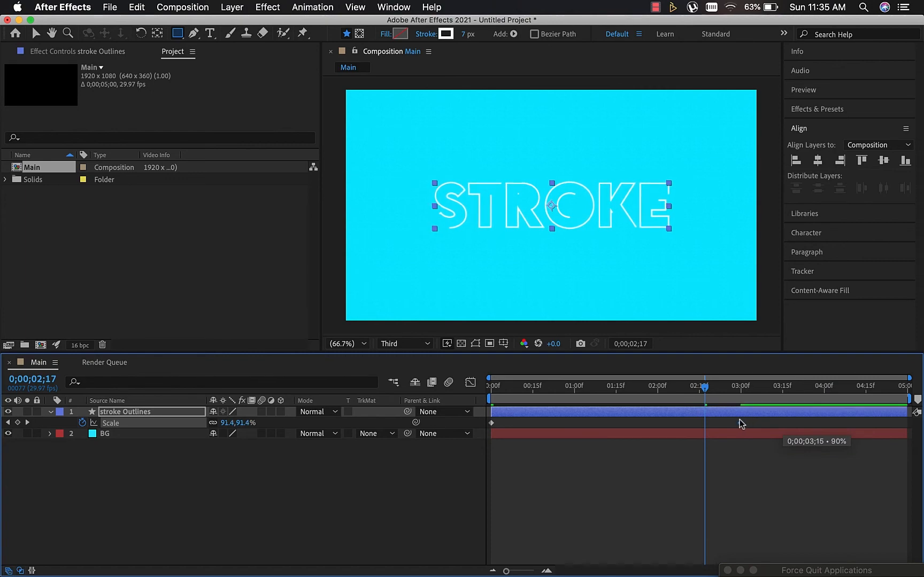
left_click_drag(742, 420, 741, 420)
key("space")
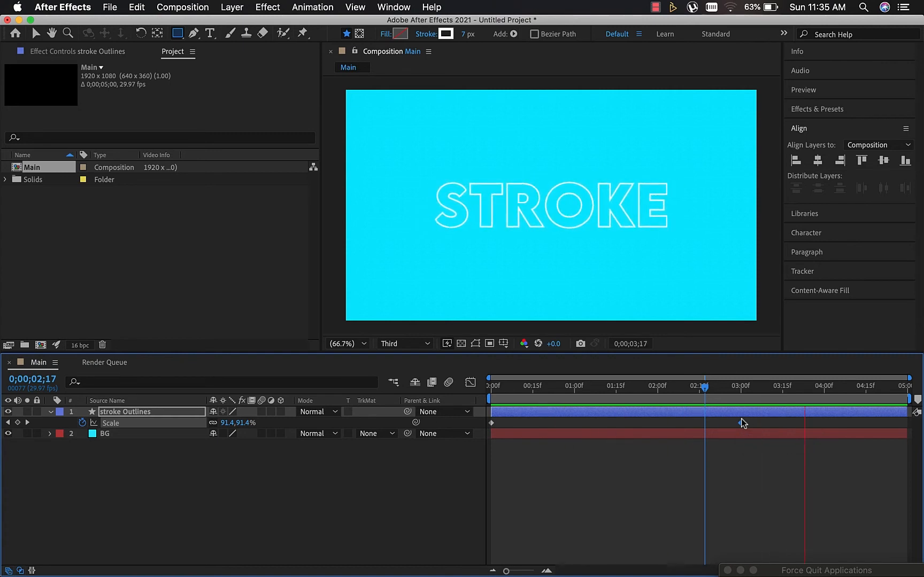
key("space")
Step: Collapse and deselect the stroke Outlines layer and return the playhead to the start of the timeline
left_click(49, 413)
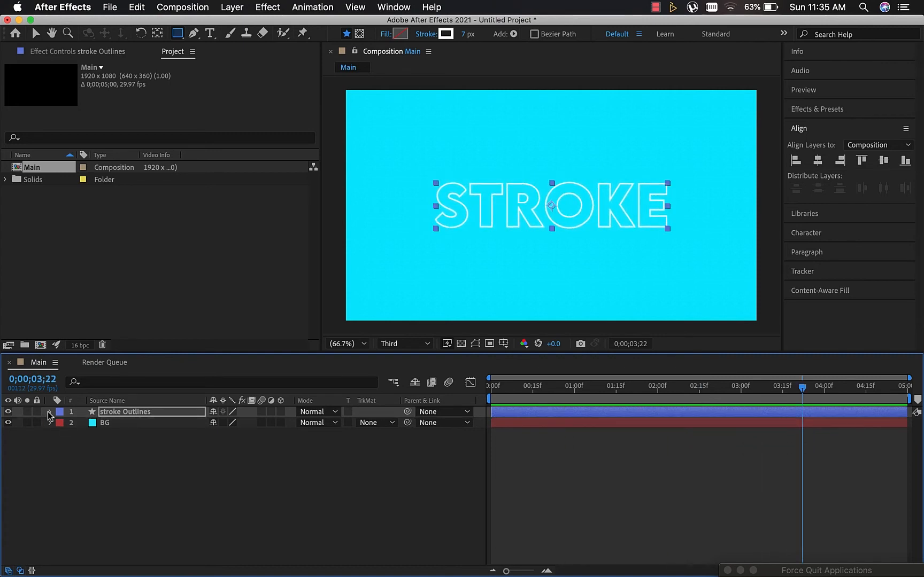
left_click(92, 451)
left_click_drag(503, 392, 486, 391)
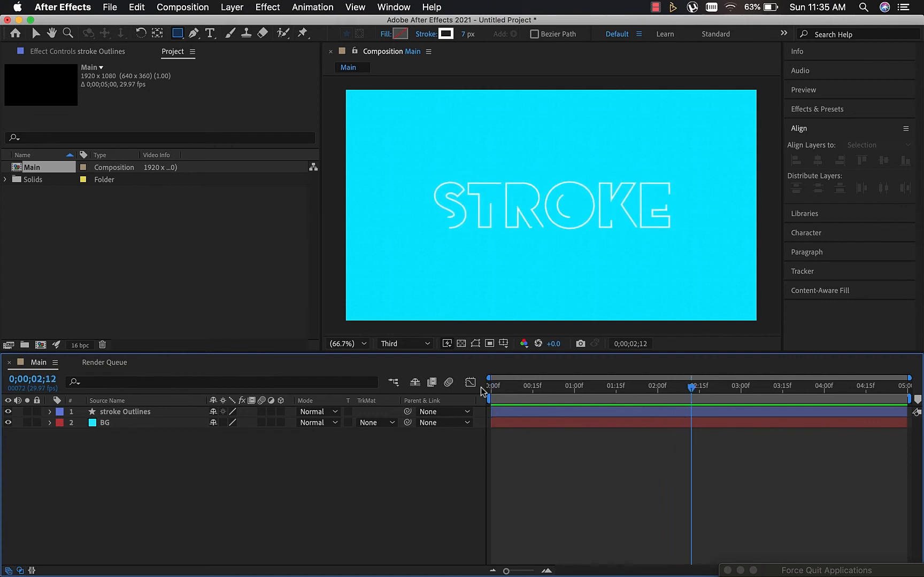
Step: Apply Easy Ease to all the End and Scale keyframes of the stroke Outlines layer
left_click(97, 414)
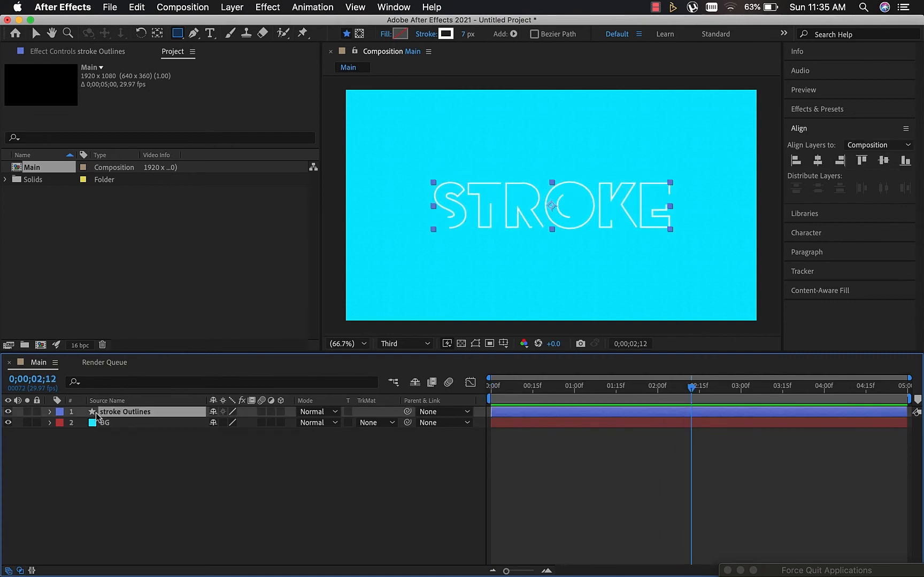
key("u")
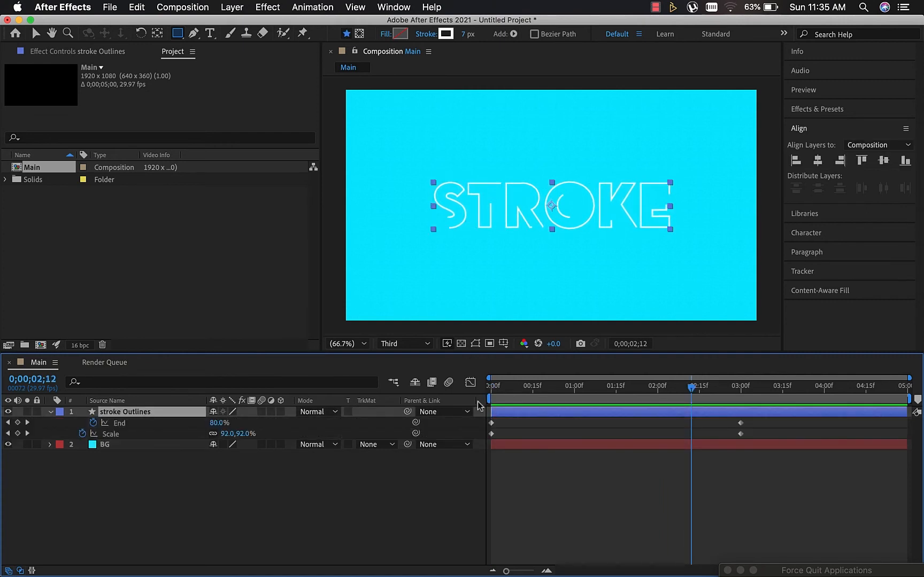
left_click_drag(762, 436, 472, 425)
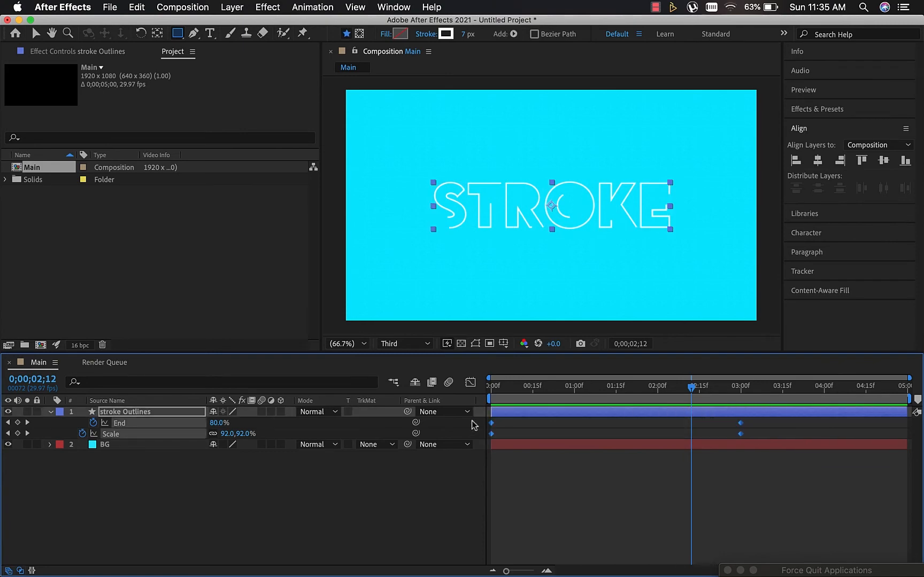
right_click(492, 427)
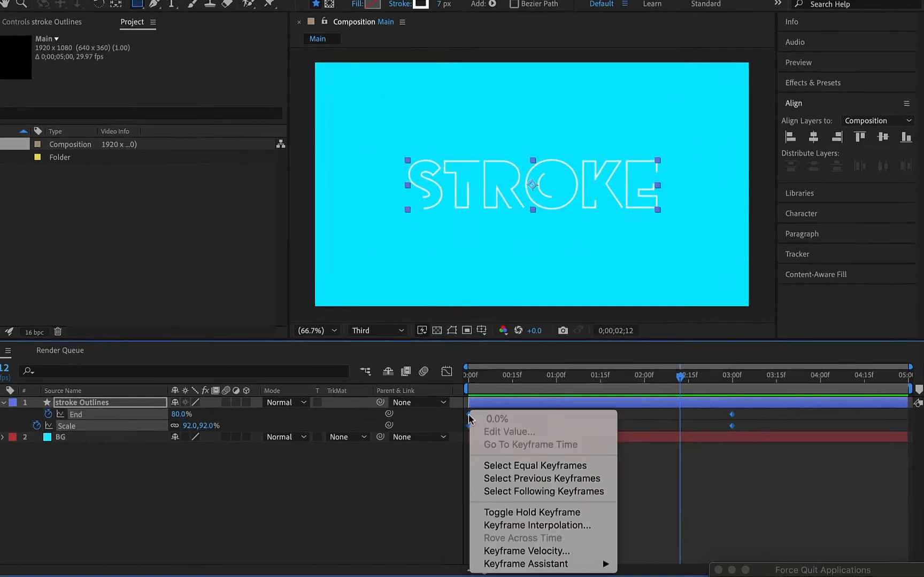
mouse_move(585, 568)
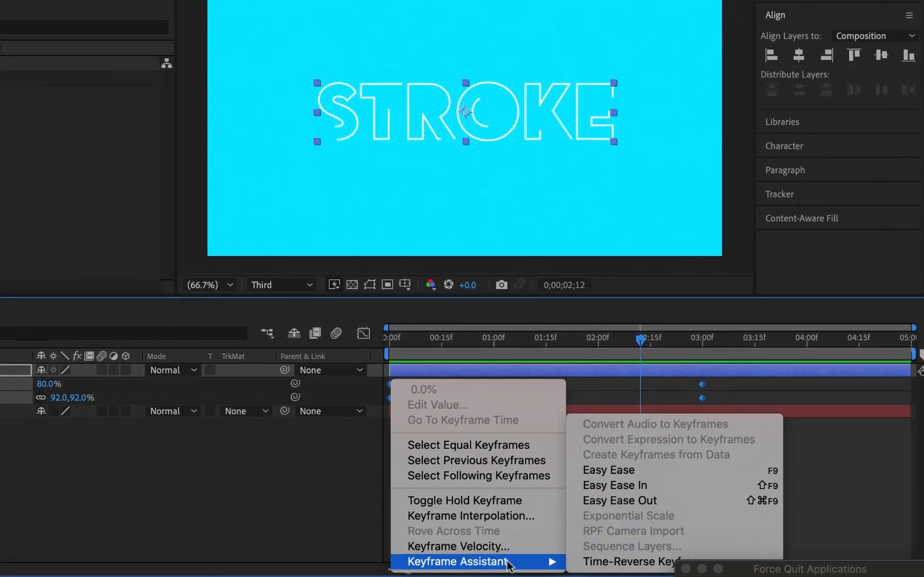
left_click(618, 468)
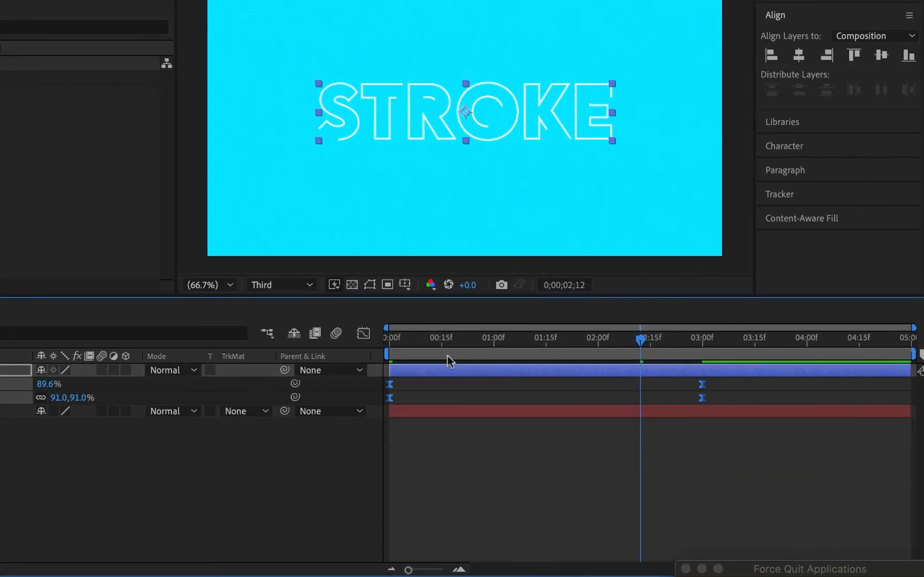
Step: Preview the eased animation from the first frame and clear the keyframe selection
left_click_drag(429, 343, 385, 346)
key("space")
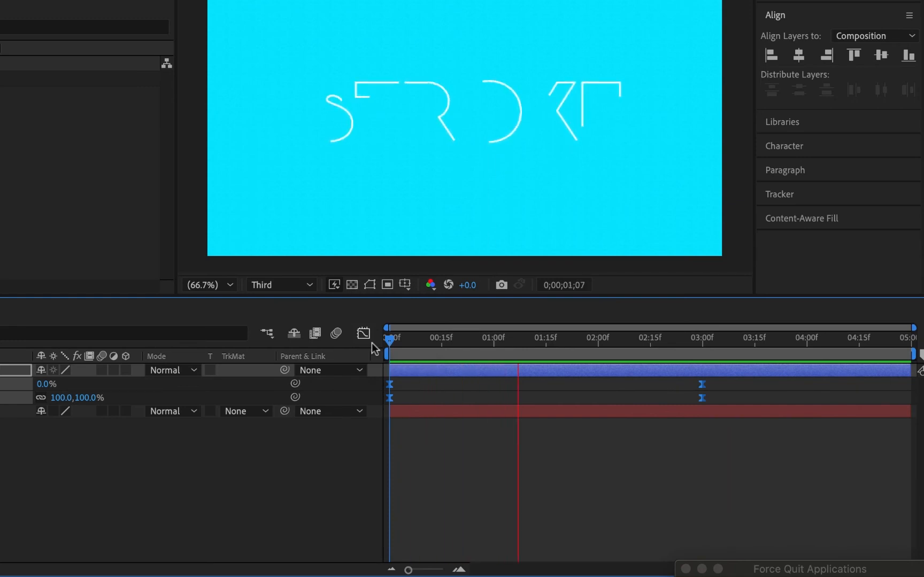
key("space")
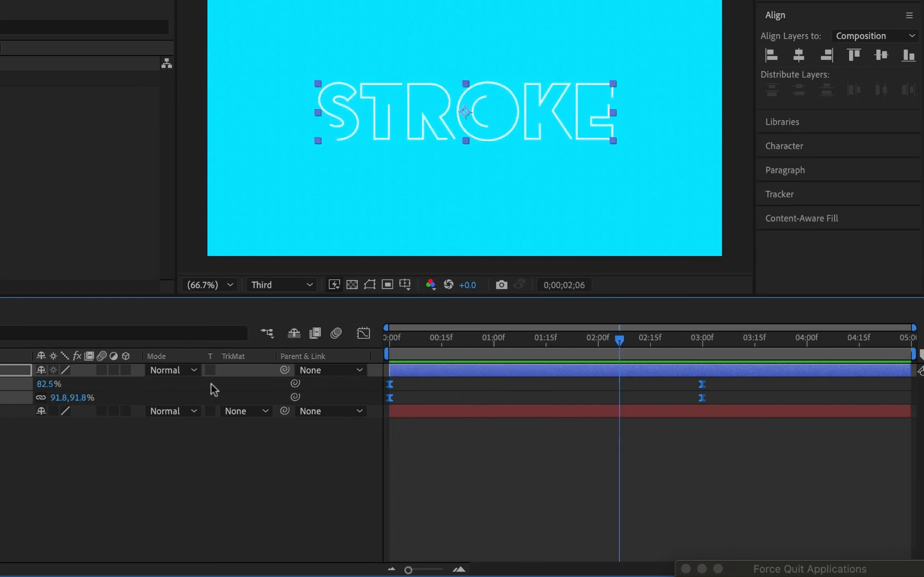
left_click(457, 455)
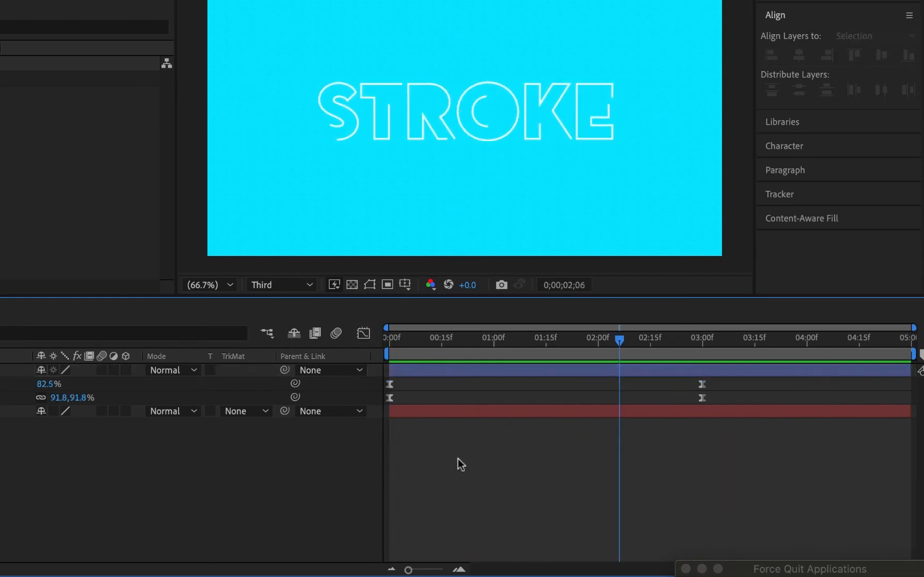
Step: Move the ending Scale keyframe earlier to 0;00;01;15 and preview the animation from the start
left_click(702, 398)
left_click_drag(703, 399, 545, 399)
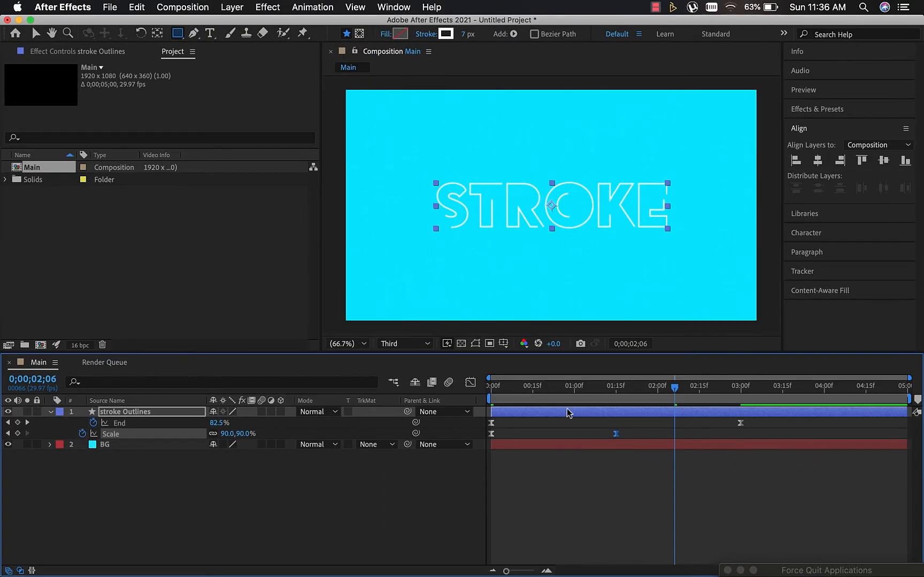
key("Home")
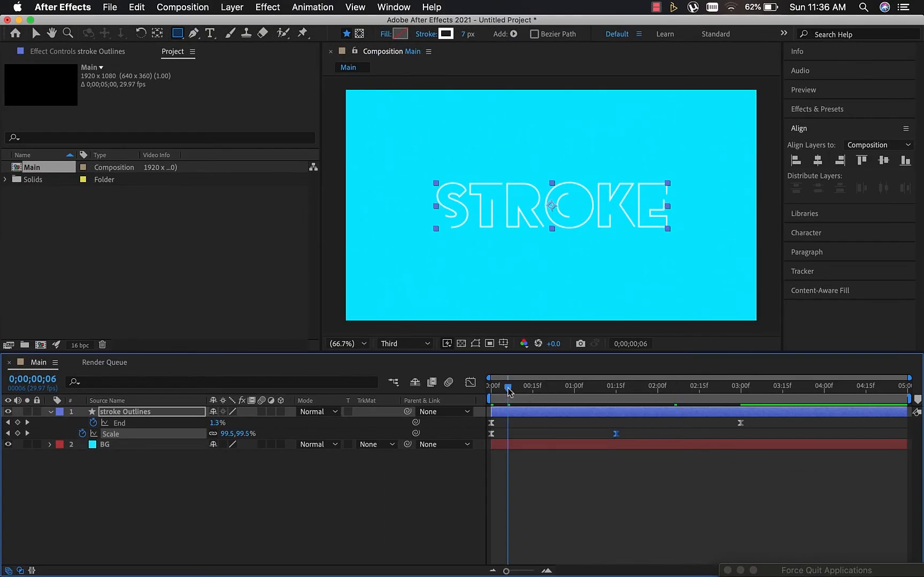
key("space")
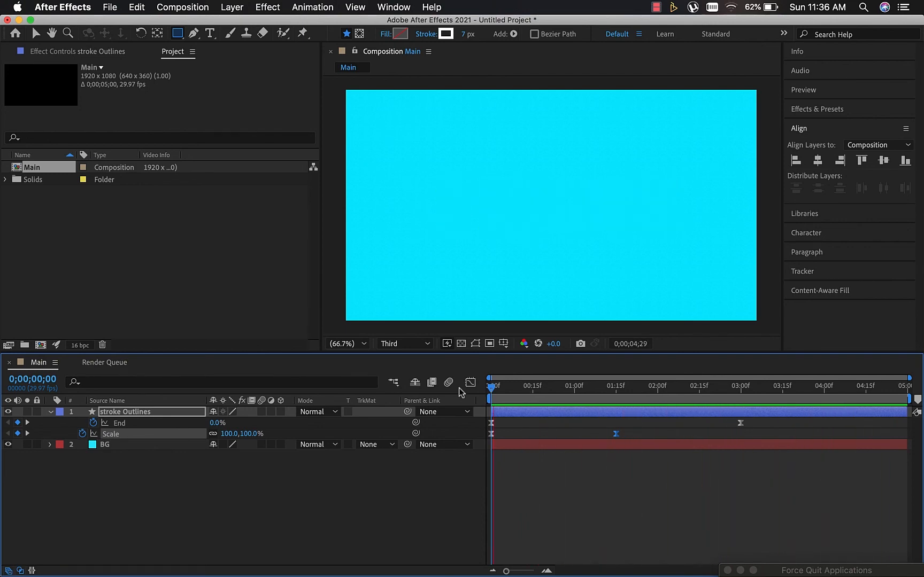
key("space")
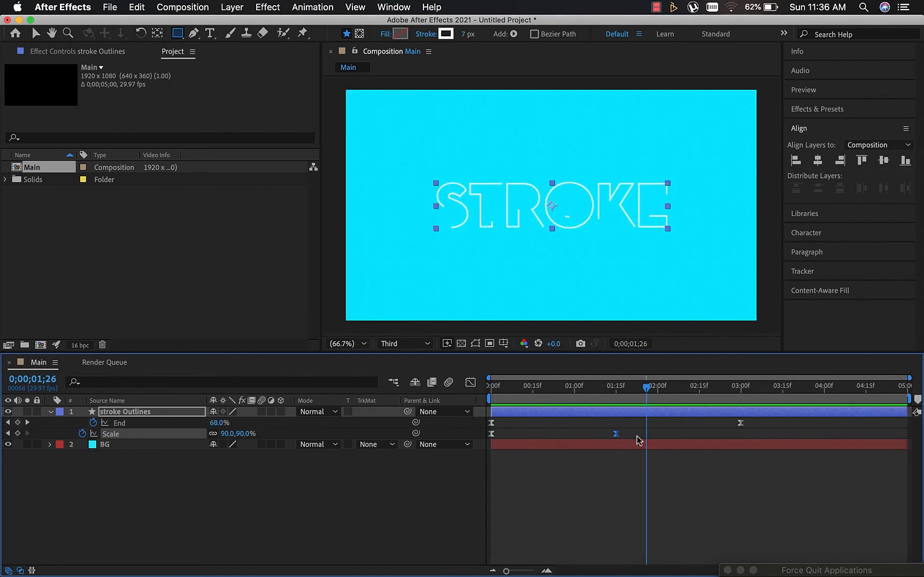
Step: Strengthen the ease into the ending Scale keyframe in the speed graph by extending its influence handle toward the starting keyframe
left_click_drag(635, 436, 473, 434)
left_click(471, 383)
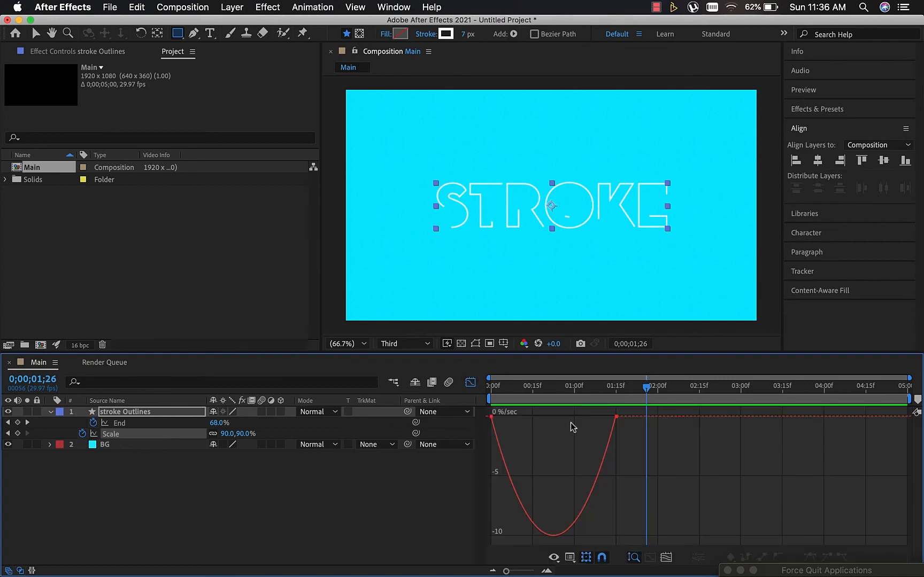
mouse_move(616, 420)
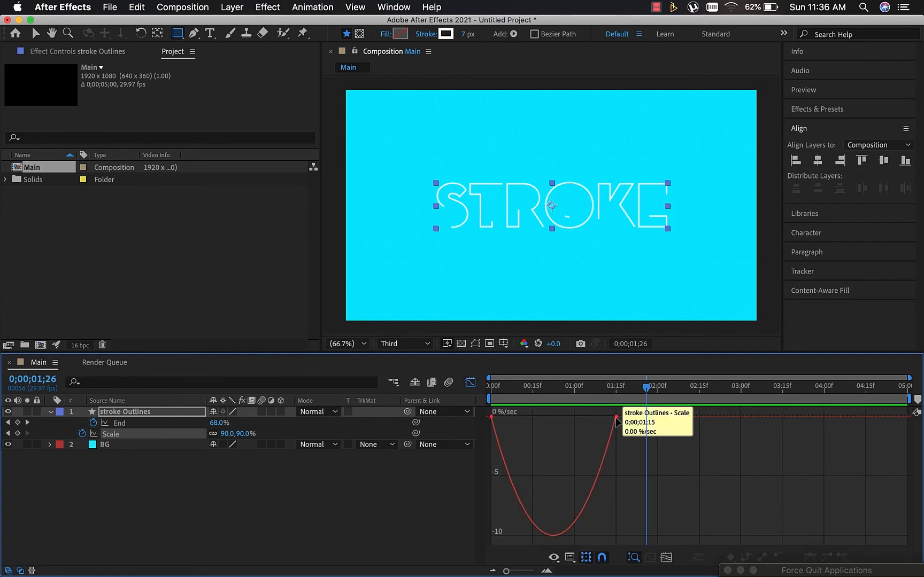
left_click(616, 420)
left_click_drag(615, 417, 544, 421)
left_click(470, 382)
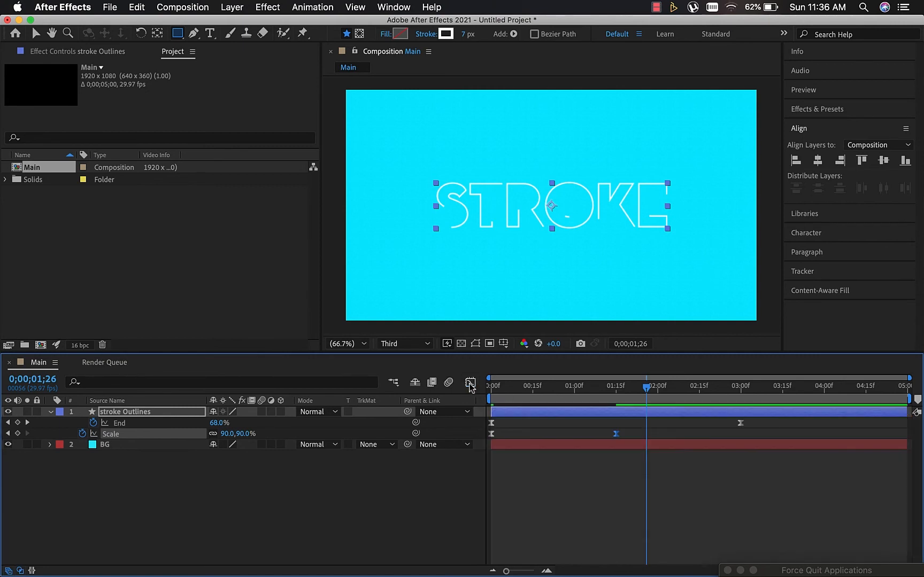
Step: Preview the animation from the first frame to check the adjusted Scale easing
key("Home")
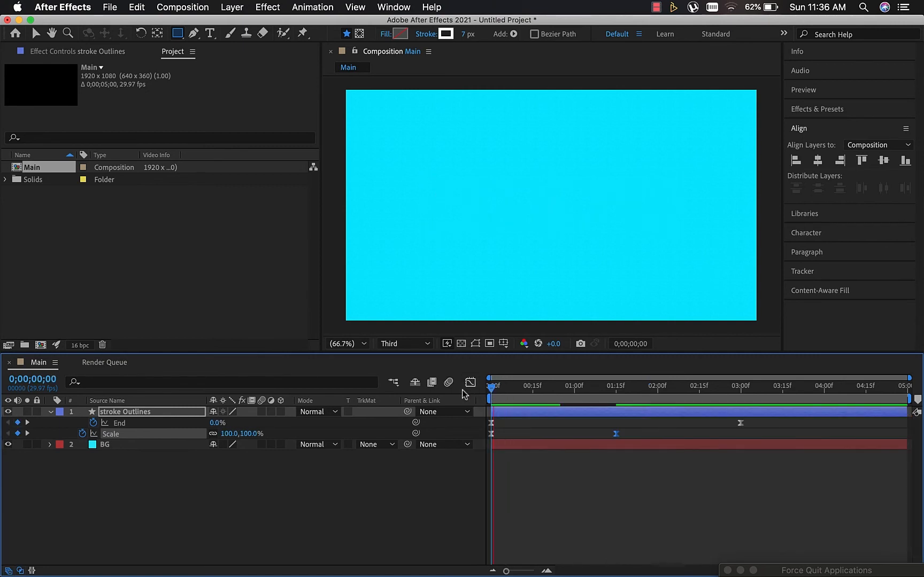
key("space")
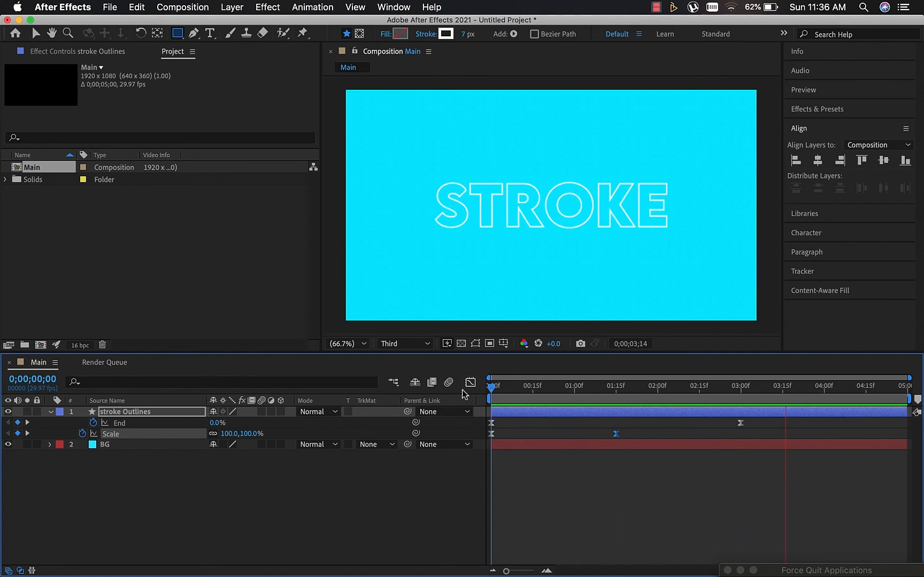
key("space")
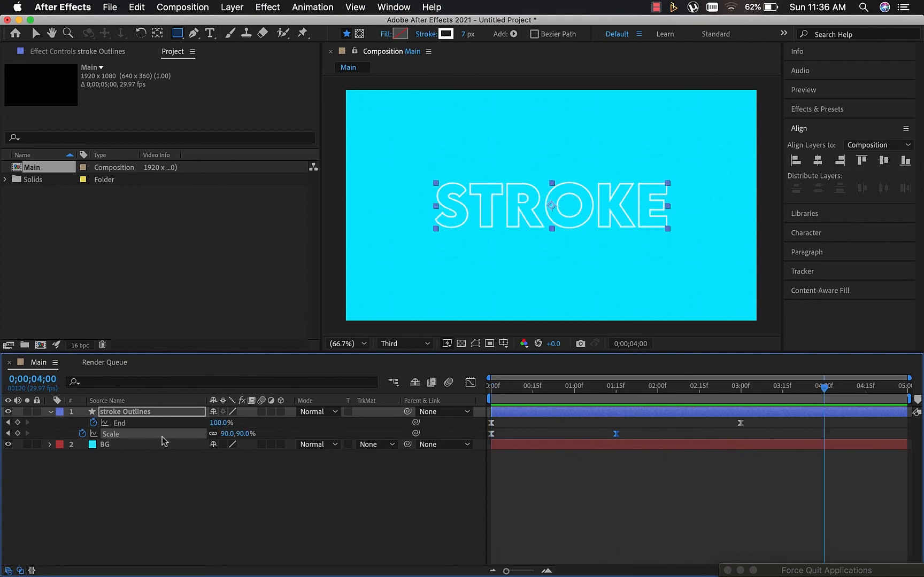
Step: Set Trim Multiple Shapes to Individually in Trim Paths 1 of the stroke Outlines layer
left_click(51, 413)
left_click(51, 412)
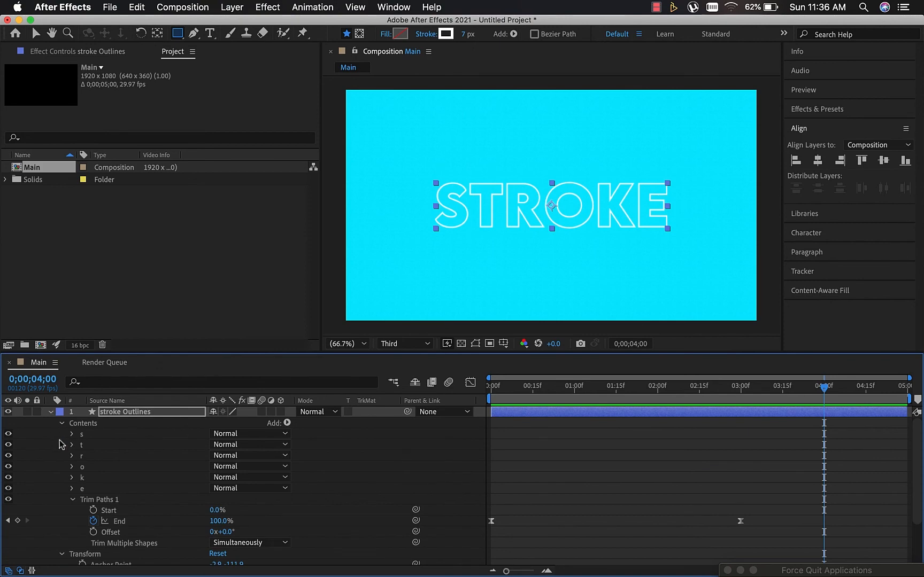
scroll(164, 538, "down", 3)
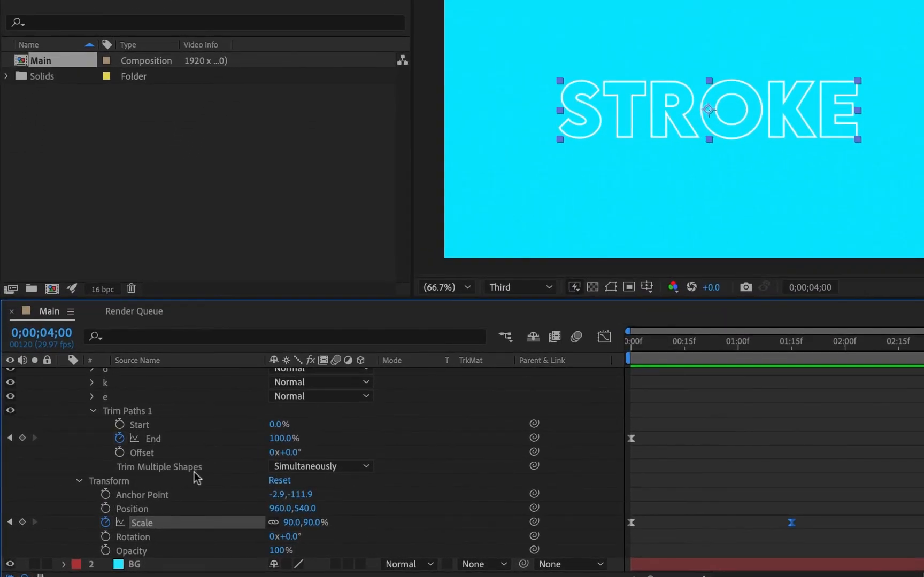
left_click(304, 469)
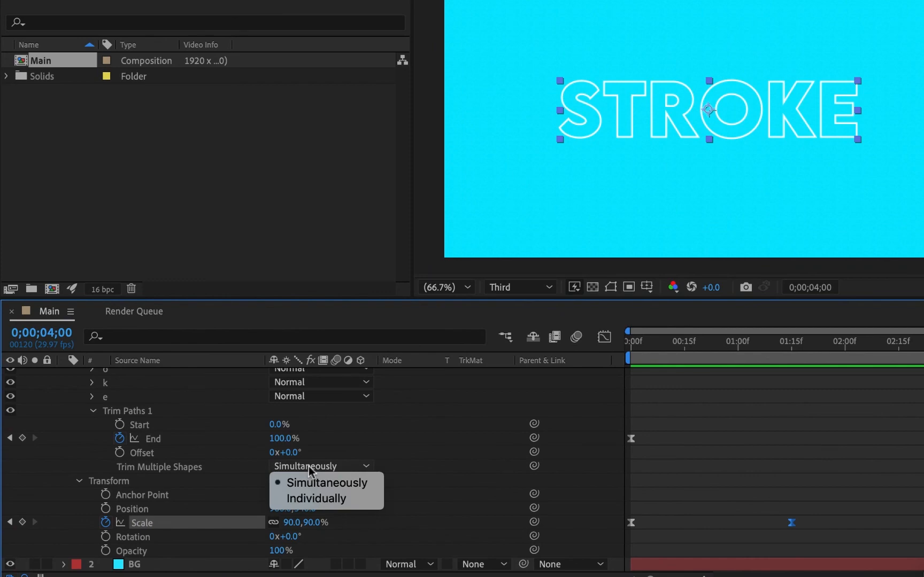
left_click(311, 501)
Step: Preview the letters drawing on one after another from the start of the composition
left_click_drag(647, 345, 598, 347)
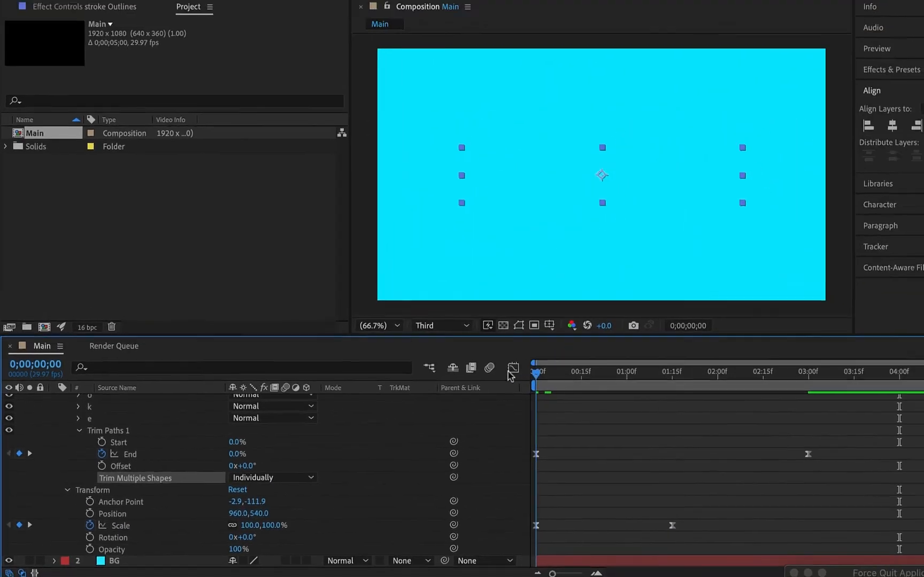
key("space")
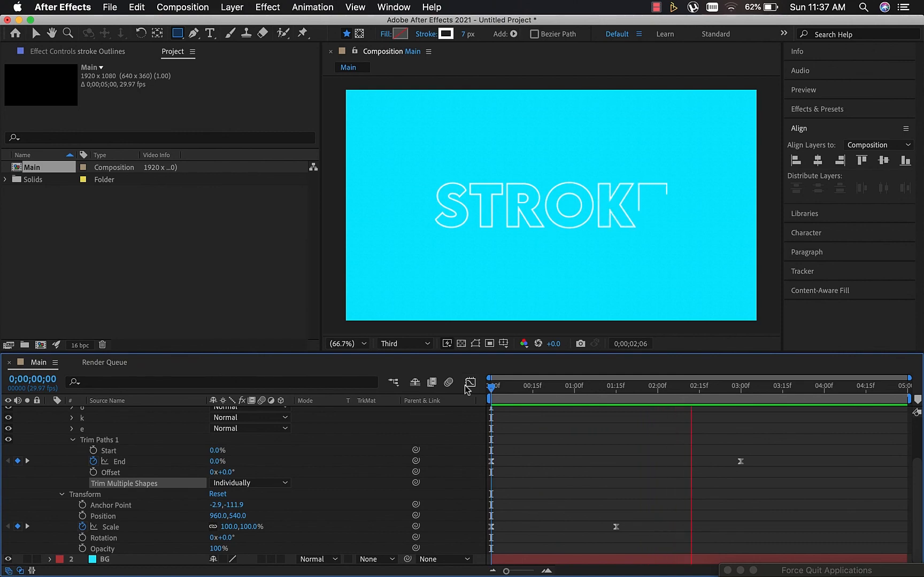
key("space")
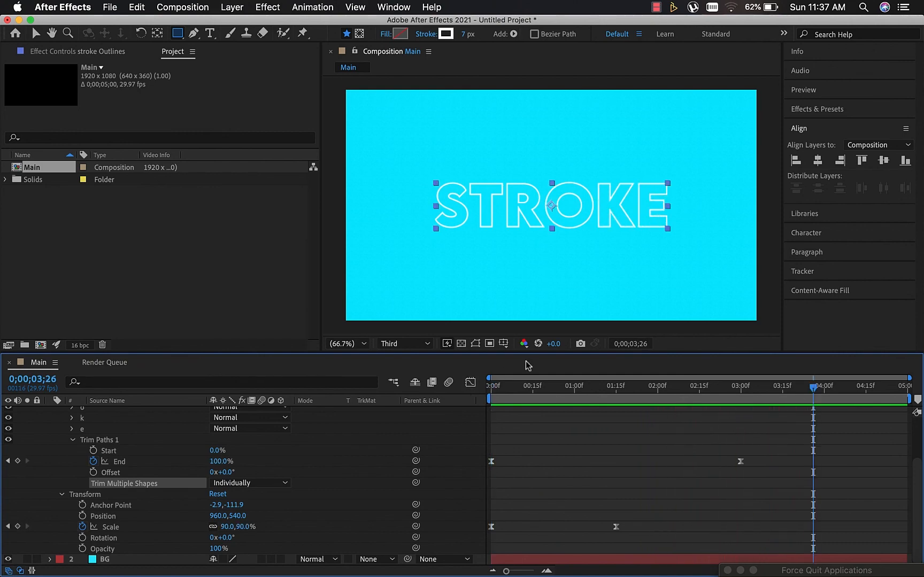
Step: Move the ending Trim Paths End keyframe earlier to 0;00;02;02 and preview the faster stroke animation
left_click_drag(738, 464, 666, 465)
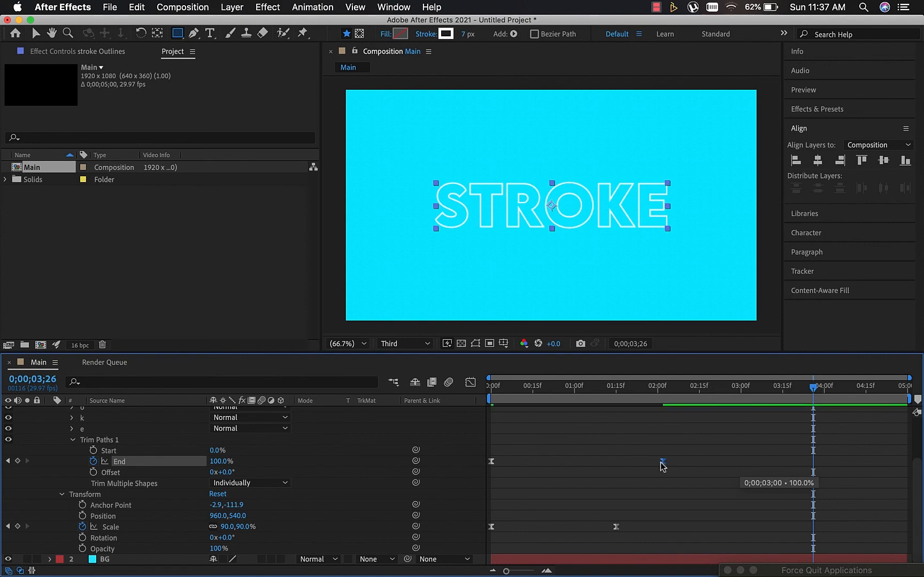
key("space")
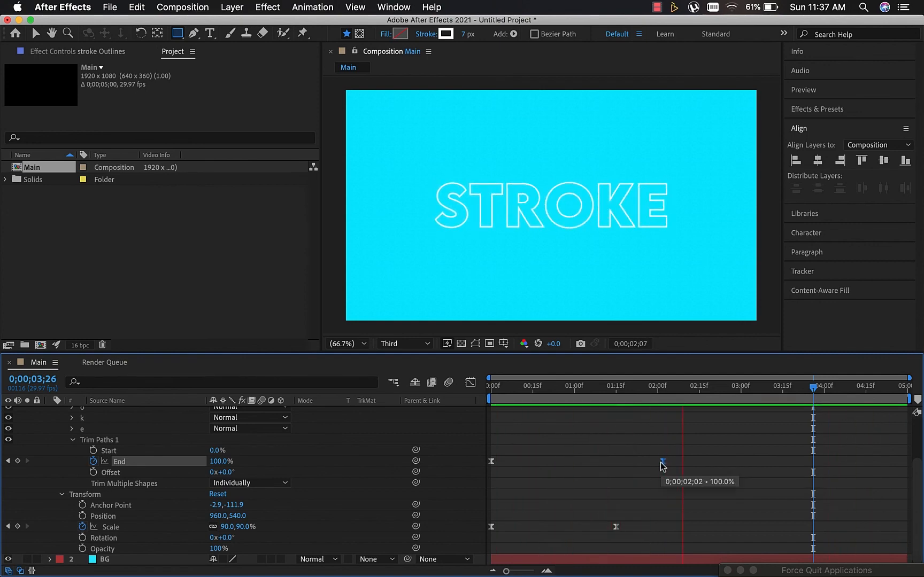
Step: Collapse the stroke Outlines layer's properties, stop the preview and deselect the layer
scroll(155, 444, "up", 3)
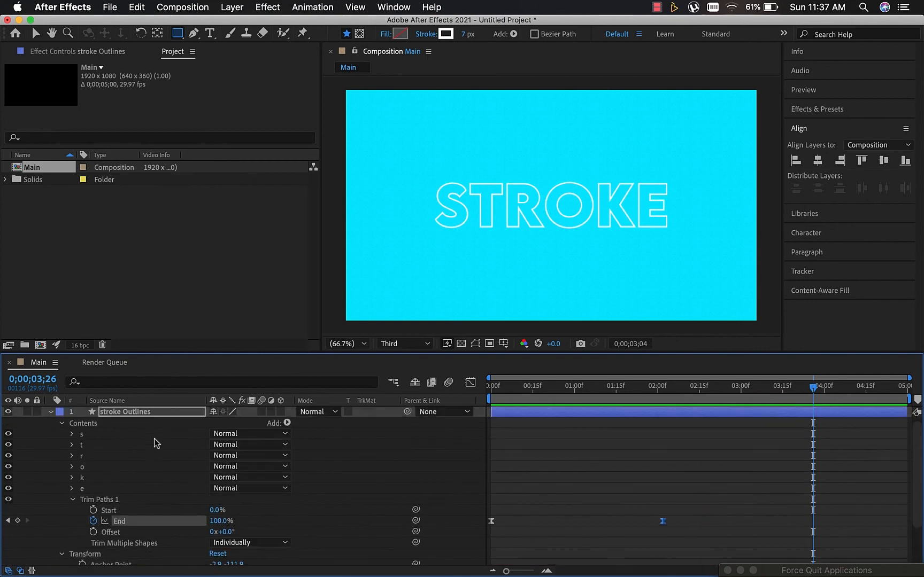
left_click(63, 424)
left_click(50, 412)
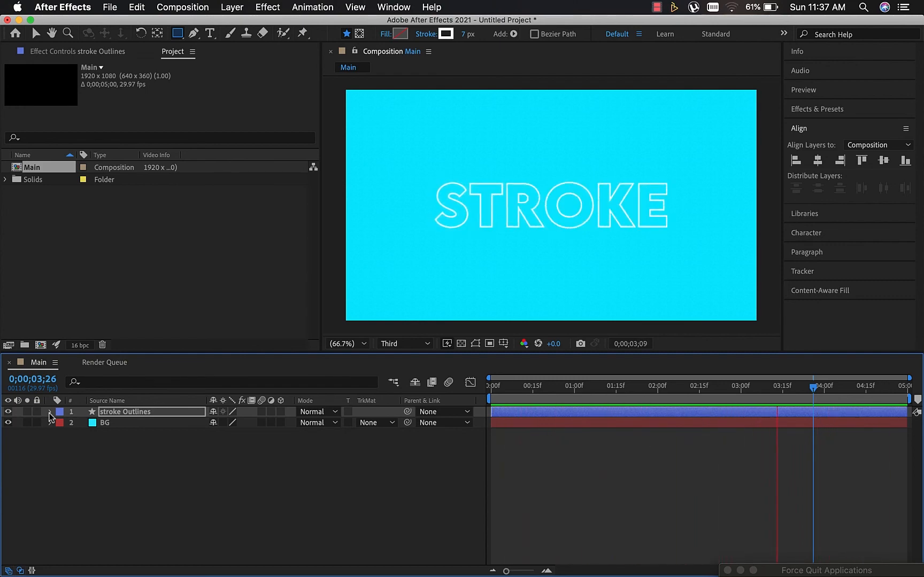
key("space")
left_click(239, 493)
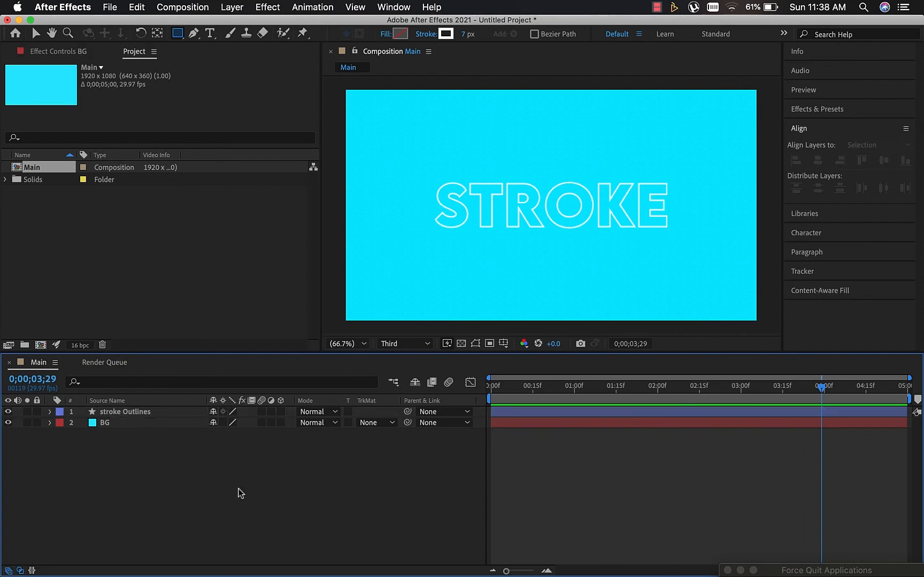
left_click(657, 8)
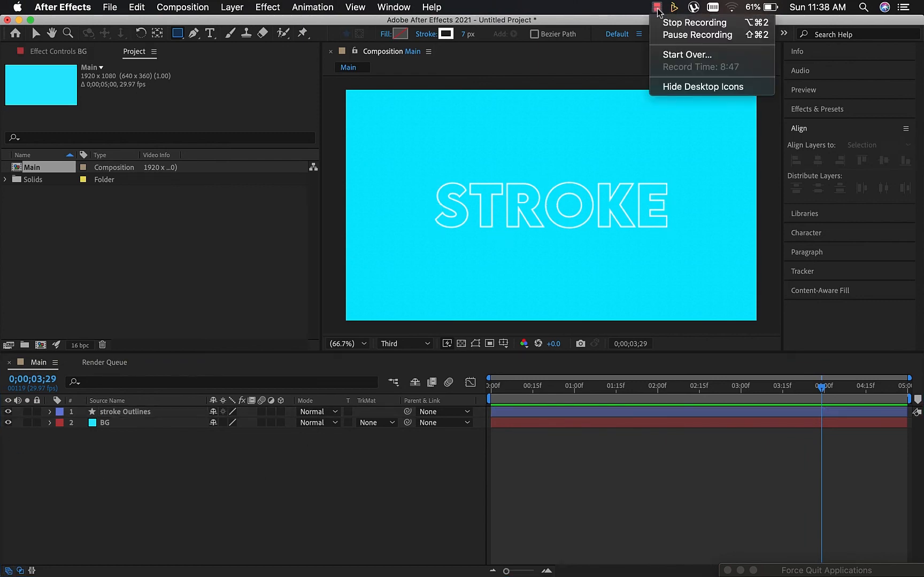